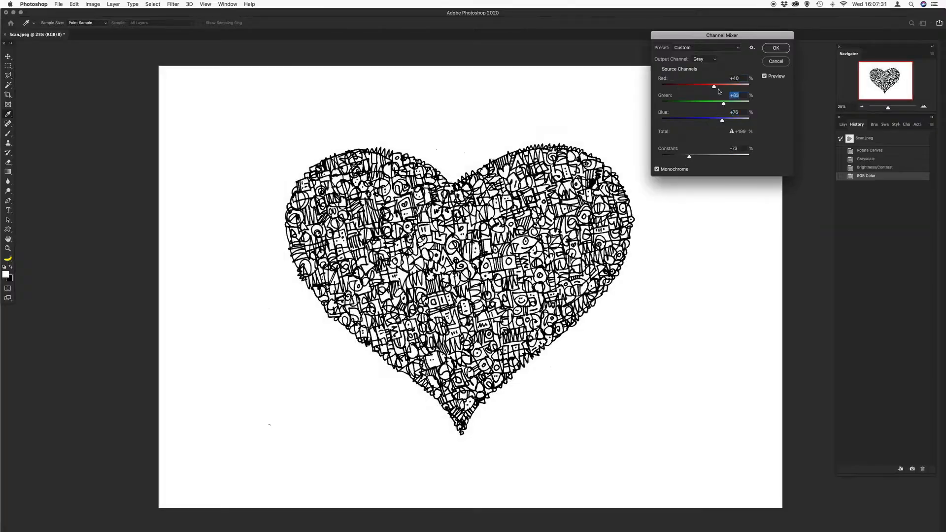
Apply the monochrome Channel Mixer adjustment to the scanned heart drawing.
key("Return")
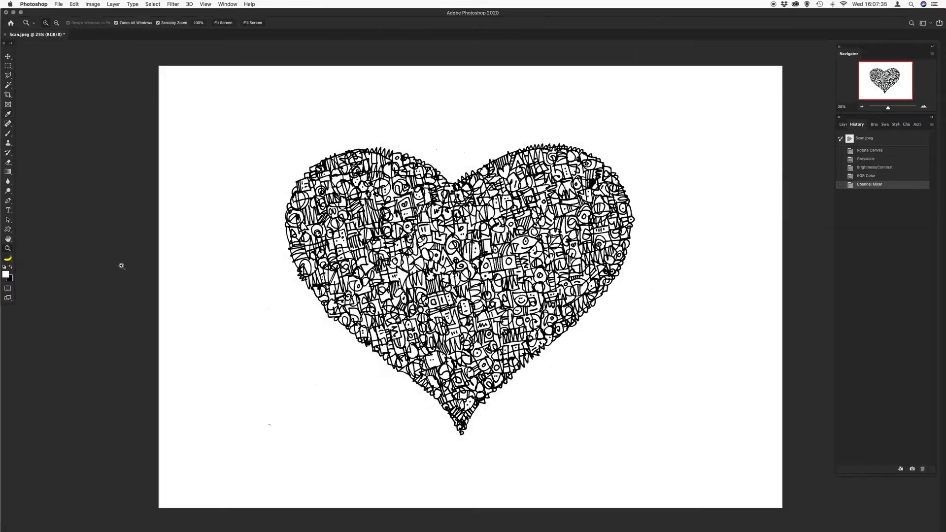
scroll(468, 410, "up", 5)
scroll(503, 250, "down", 3)
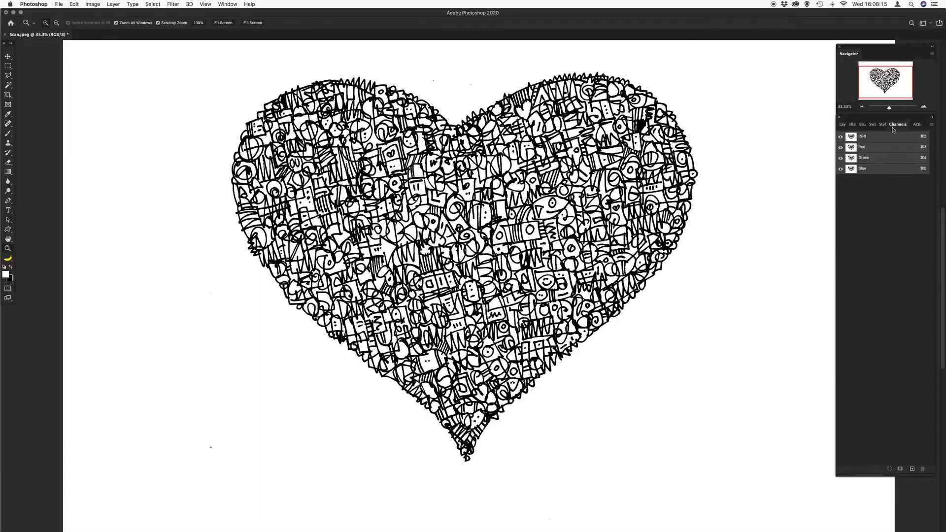
Invert the selection loaded from the channels so that only the black line work is selected.
left_click(205, 4)
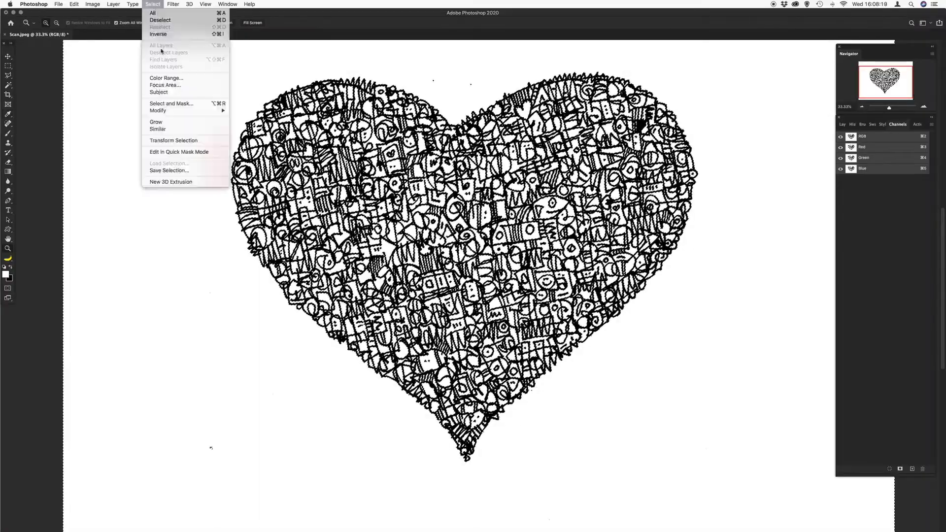
key("ctrl+minus")
Add a new layer named LINE and fill the selected line work with black on it.
left_click(913, 469)
double_click(869, 169)
type("LINE")
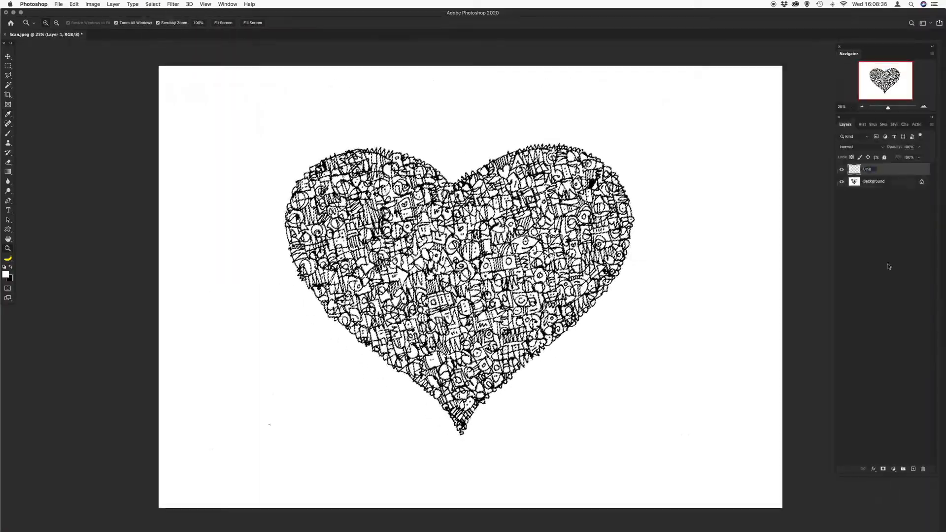
key("Return")
key("x")
left_click(74, 4)
Hide the LINE layer and fill the entire Background layer with white.
left_click(841, 169)
left_click(877, 181)
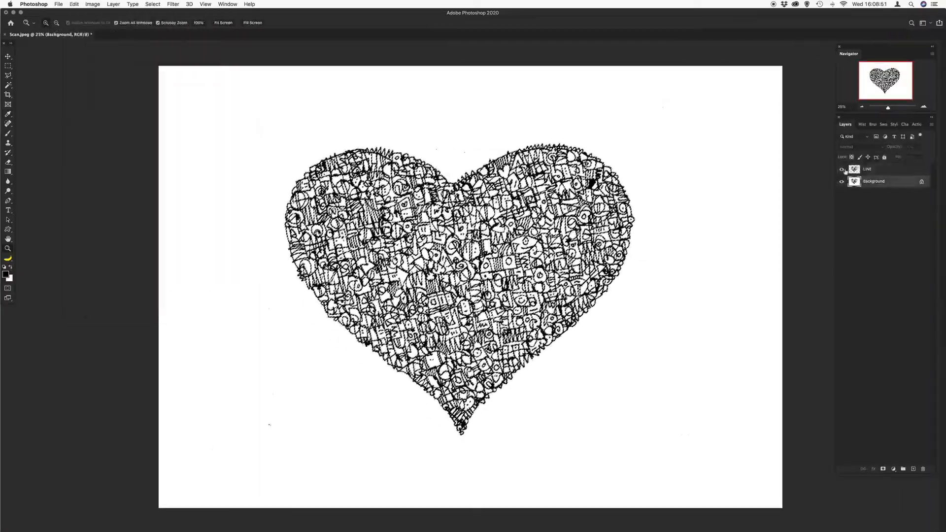
left_click(93, 3)
key("ctrl+a")
key("alt+BackSpace")
Show the LINE layer again and test-move the heart drawing over the white background.
left_click(842, 169)
left_click(877, 169)
key("ctrl+d")
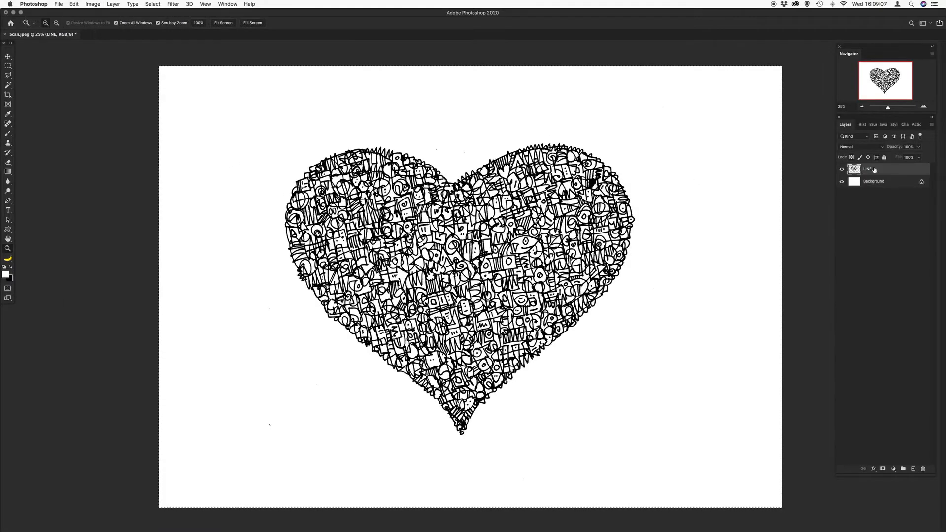
key("v")
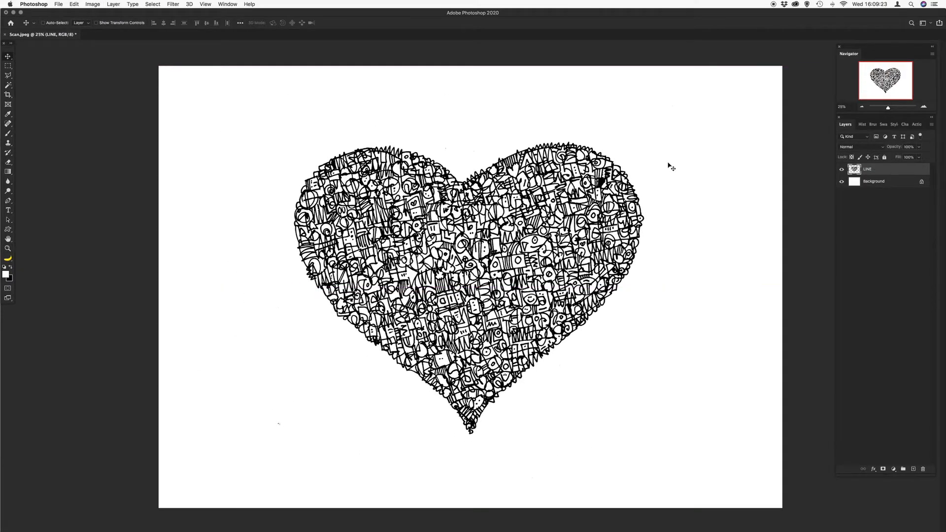
Add a red outside Stroke layer style to the LINE layer to highlight stray specks.
double_click(894, 169)
left_click(777, 93)
left_click(728, 141)
left_click(793, 45)
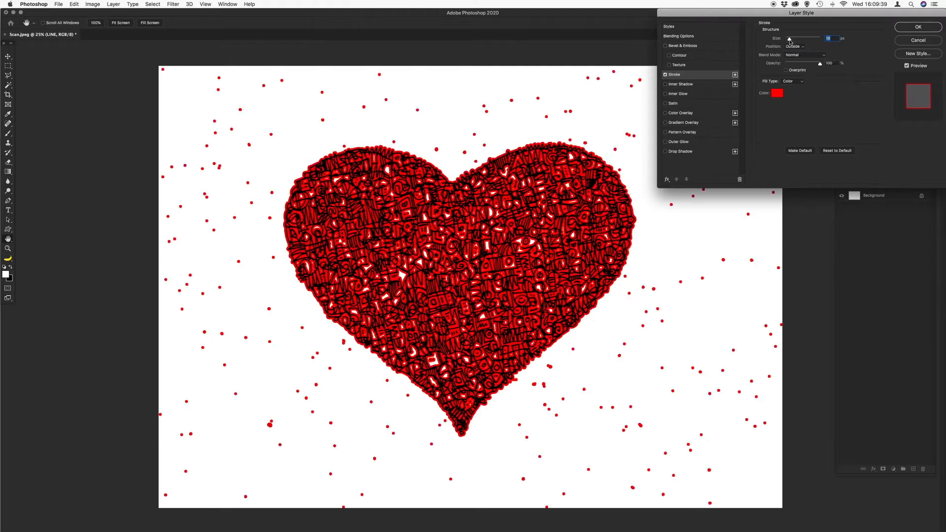
Erase the stray specks in the white area around the heart with a large eraser.
right_click(318, 197)
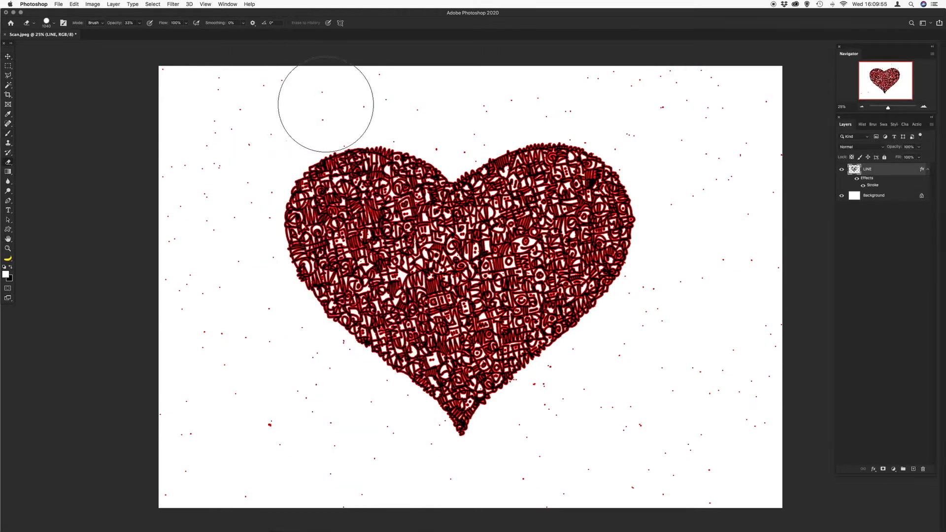
mouse_move(187, 331)
left_mouse_down()
mouse_move(230, 364)
mouse_move(401, 449)
mouse_move(630, 451)
mouse_move(551, 410)
mouse_move(663, 303)
mouse_move(717, 48)
mouse_move(648, 135)
mouse_move(502, 87)
mouse_move(421, 96)
left_mouse_up()
Set the eraser size to 25 px and clean up the remaining specks near the heart's right edge.
scroll(560, 444, "up", 3)
right_click(588, 144)
type("25")
key("Return")
scroll(687, 146, "up", 5)
scroll(687, 147, "right", 5)
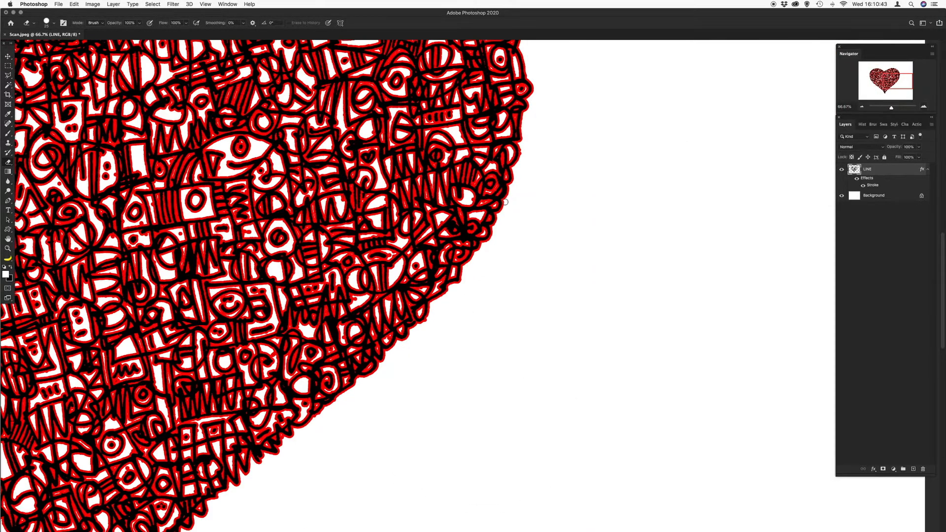
scroll(436, 233, "up", 5)
scroll(436, 233, "left", 2)
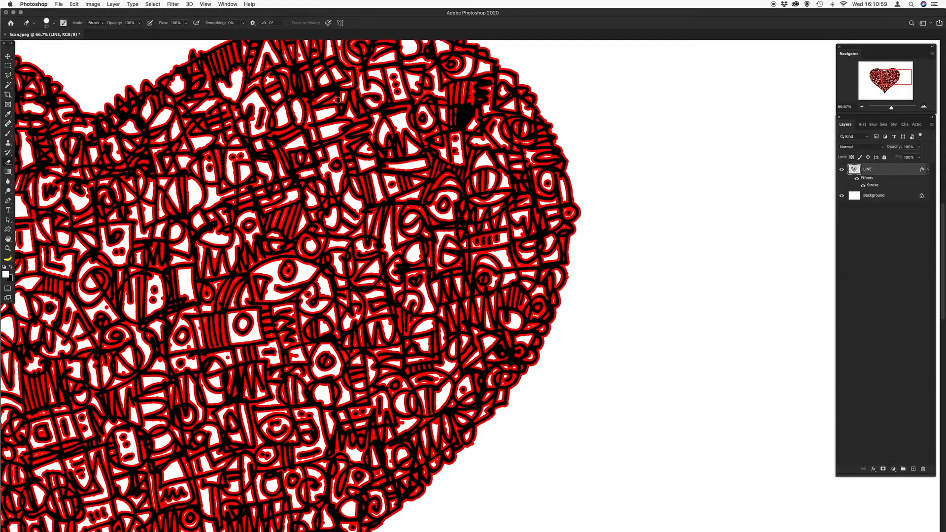
Hide the LINE layer's effects and set the eraser size to 15 px for cleaning inside the heart.
left_click(856, 178)
scroll(419, 286, "down", 5)
scroll(418, 286, "up", 5)
scroll(419, 286, "up", 2)
right_click(581, 145)
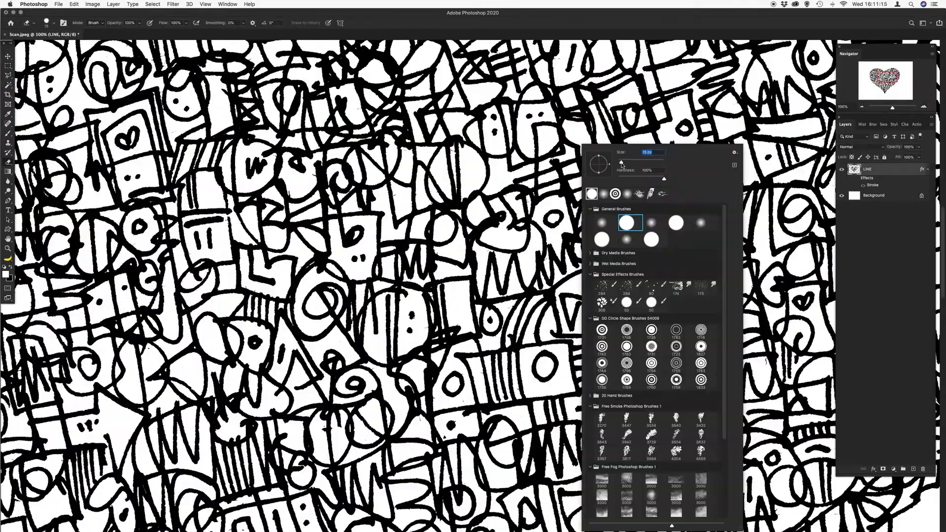
type("15")
key("Return")
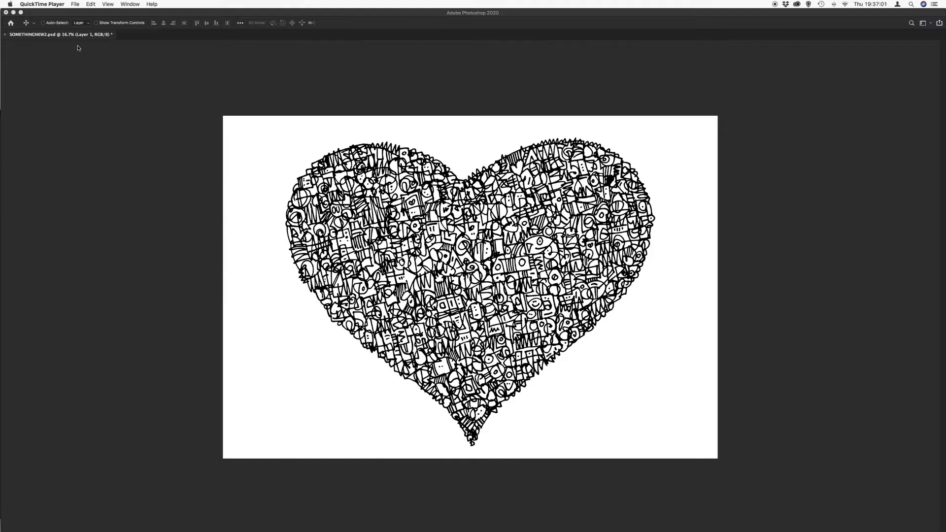
Rename Layer 1 in SOMETHINGNEW2.psd as LINE.
left_click(334, 129)
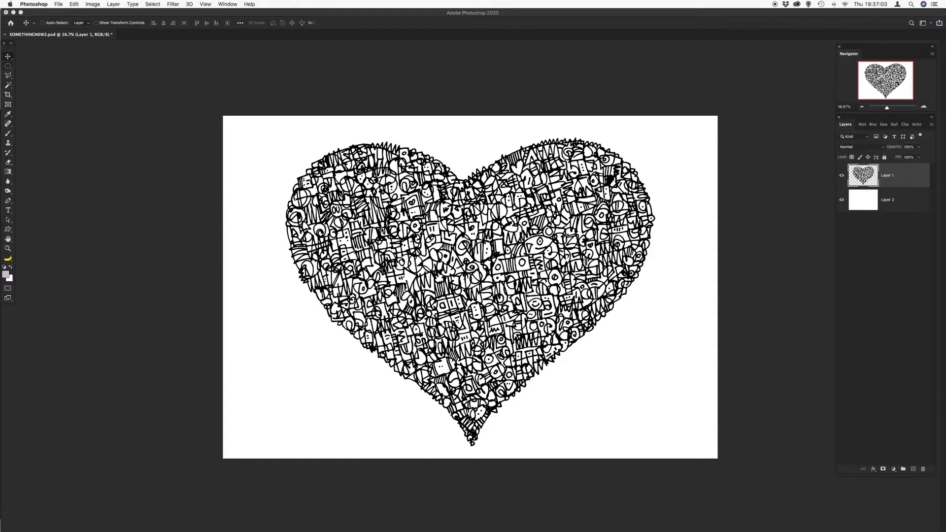
double_click(888, 175)
type("LINE")
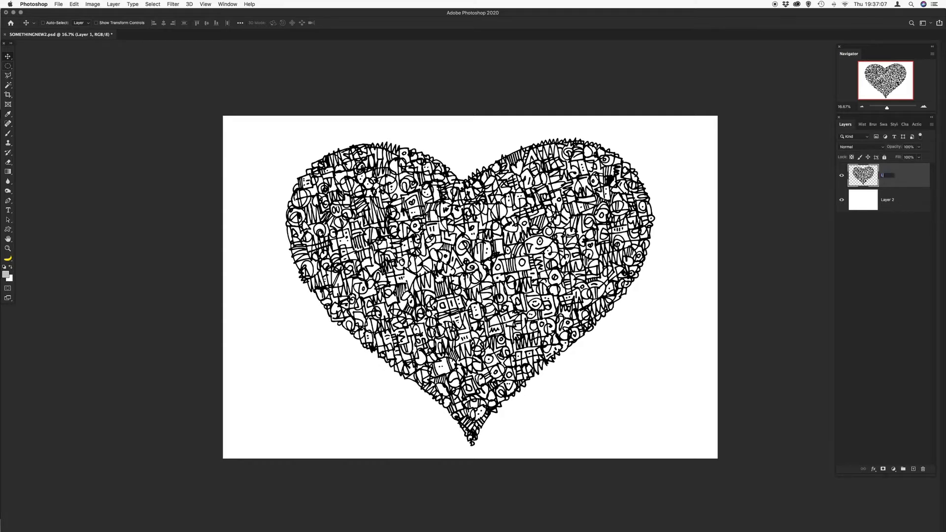
left_click(901, 287)
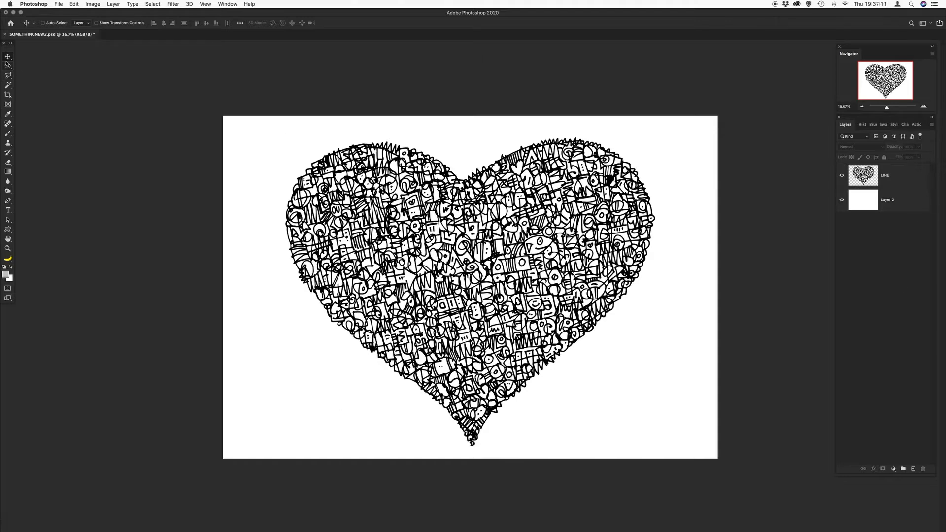
Move the LINE layer's heart toward the canvas's lower-right corner so the canvas edges crop it.
left_click(469, 271)
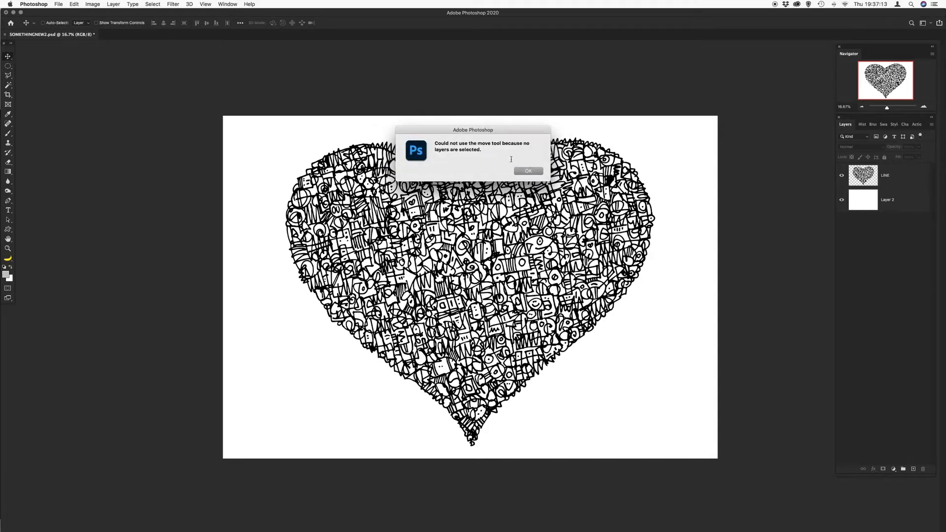
left_click(525, 178)
left_click(919, 182)
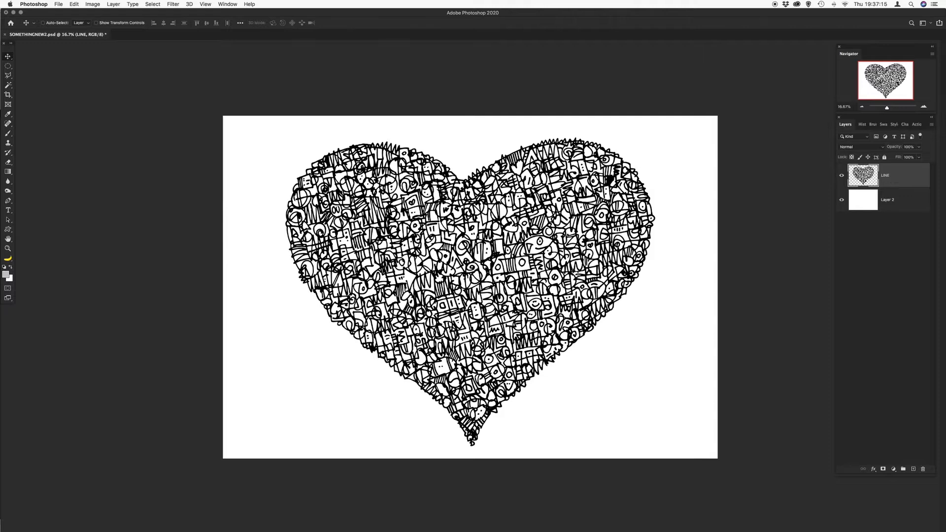
left_click_drag(485, 219, 619, 319)
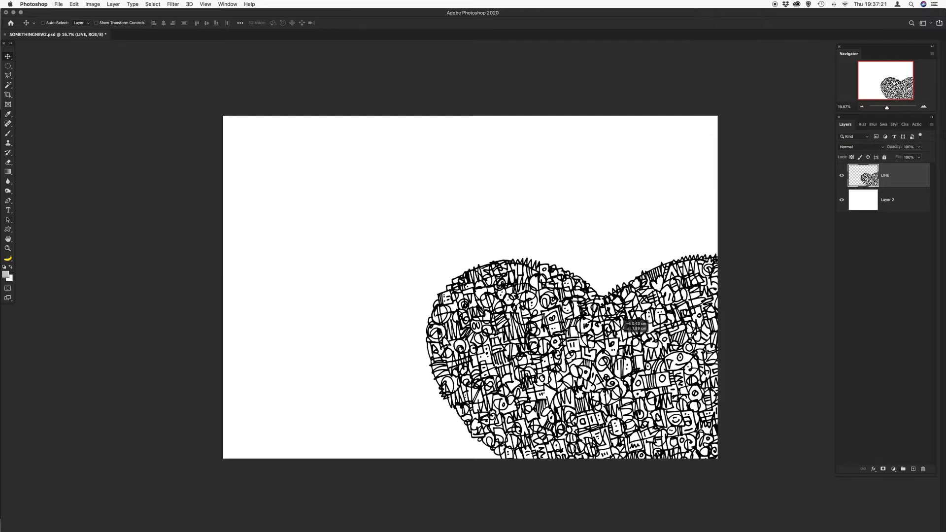
left_click_drag(620, 318, 619, 304)
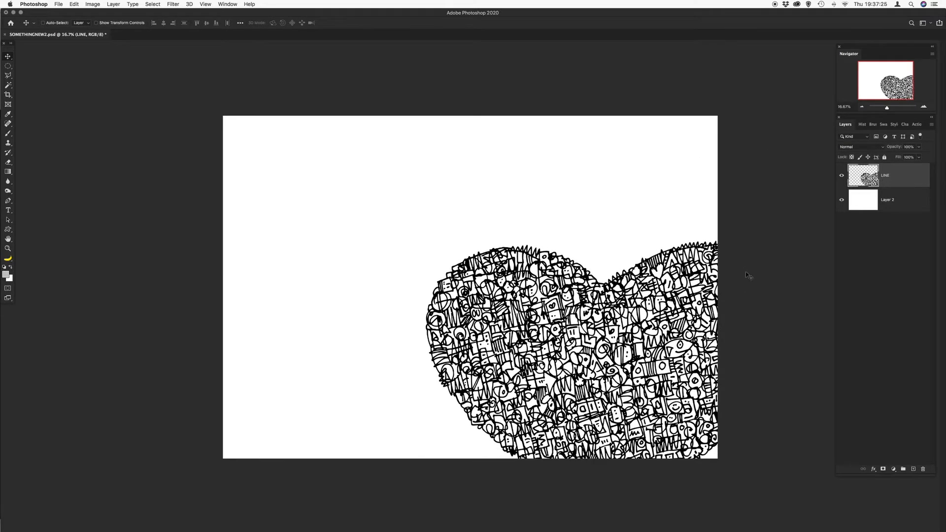
left_click_drag(658, 400, 659, 417)
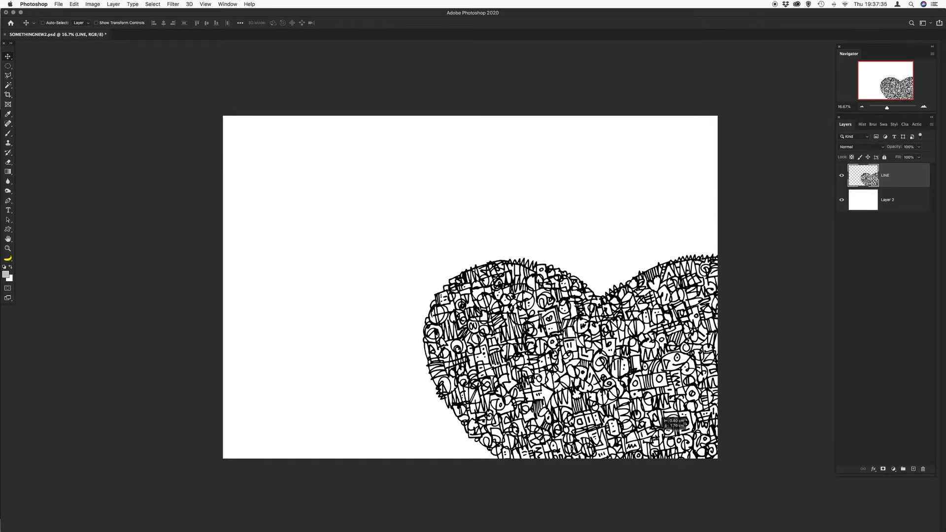
left_click_drag(659, 418, 659, 417)
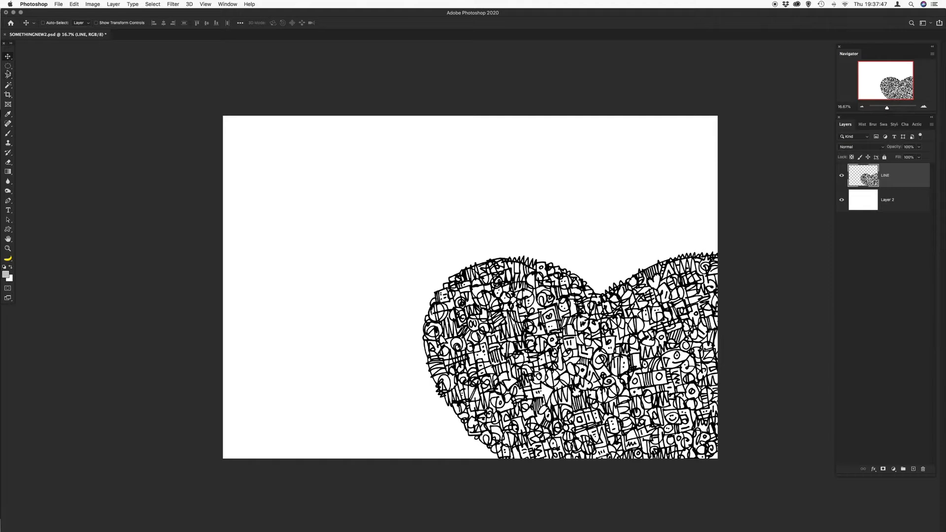
Duplicate the heart toward the canvas's upper-left corner and position the copy close against the first heart.
left_click(8, 67)
left_click(8, 57)
left_click_drag(643, 323, 357, 143)
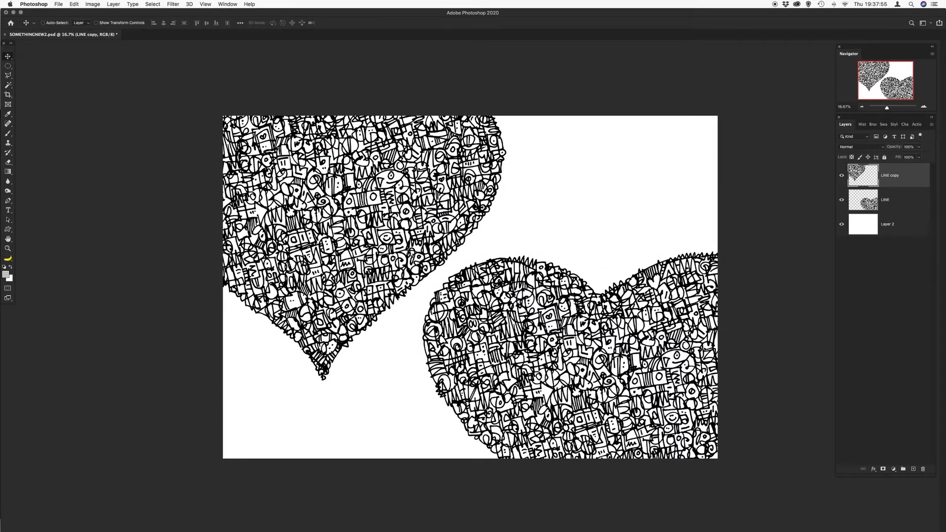
mouse_move(404, 232)
left_mouse_down()
mouse_move(414, 222)
mouse_move(418, 231)
left_mouse_up()
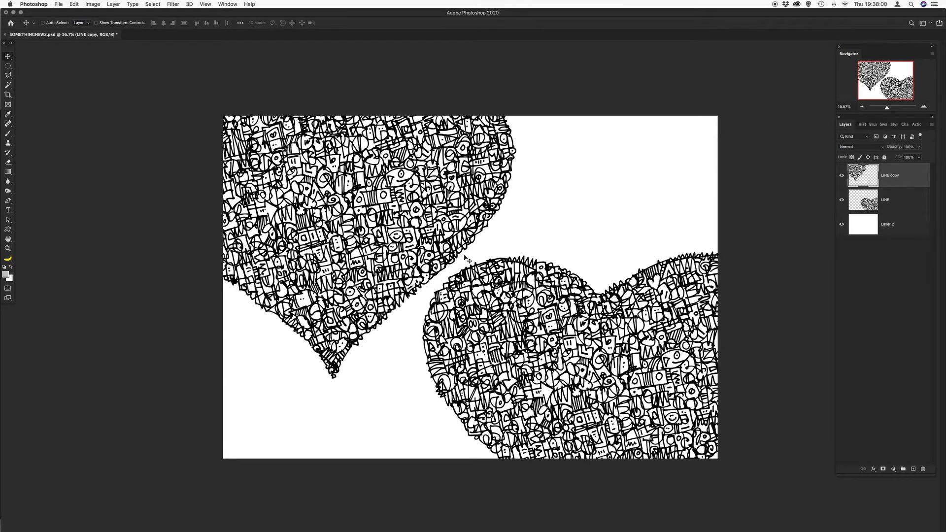
left_click(924, 106)
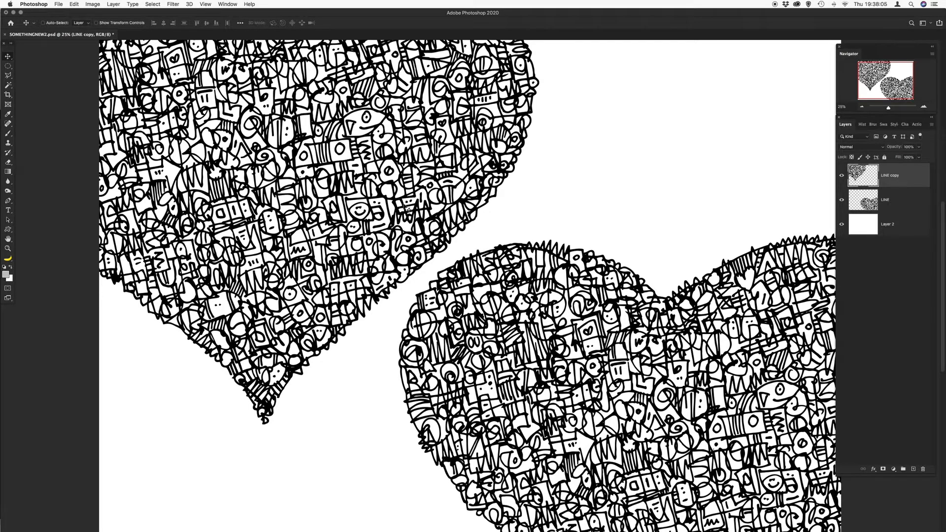
mouse_move(402, 198)
left_mouse_down()
mouse_move(399, 186)
mouse_move(427, 176)
mouse_move(400, 207)
left_mouse_up()
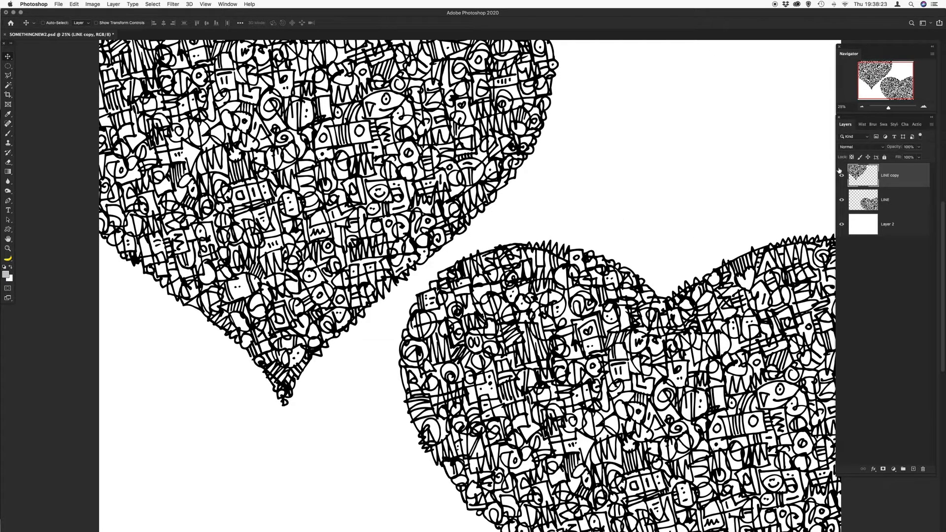
Merge the LINE copy and LINE layers into one layer.
left_click(891, 206, "shift")
right_click(896, 203)
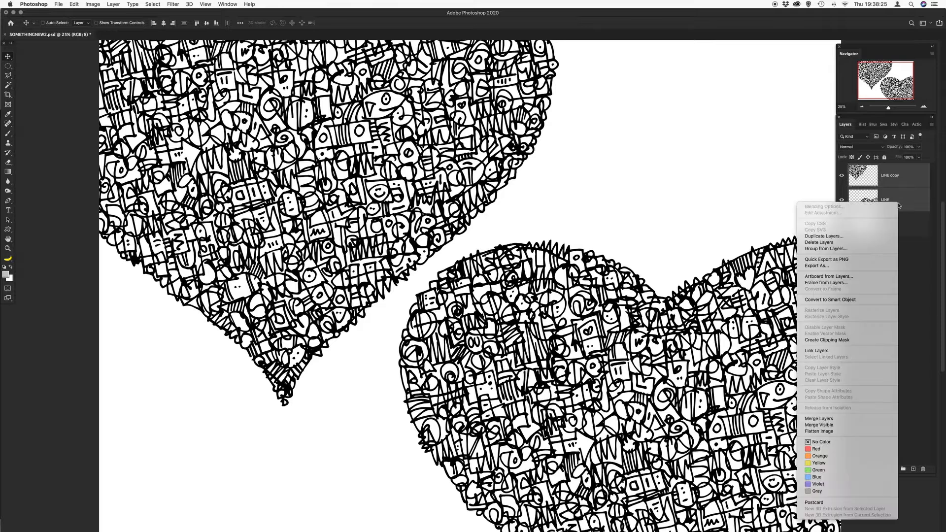
left_click(816, 419)
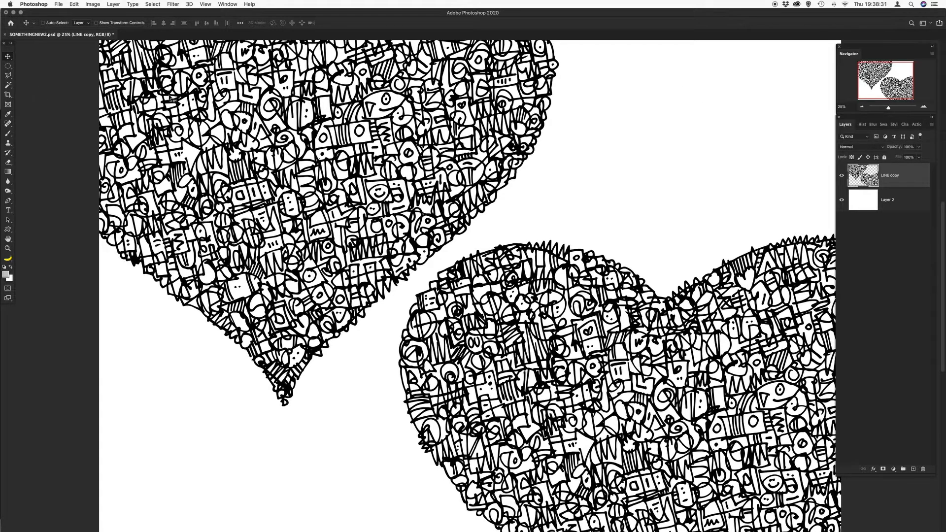
Select the empty area outside the hearts with the Magic Wand and invert the selection to cover both hearts.
left_click(8, 86)
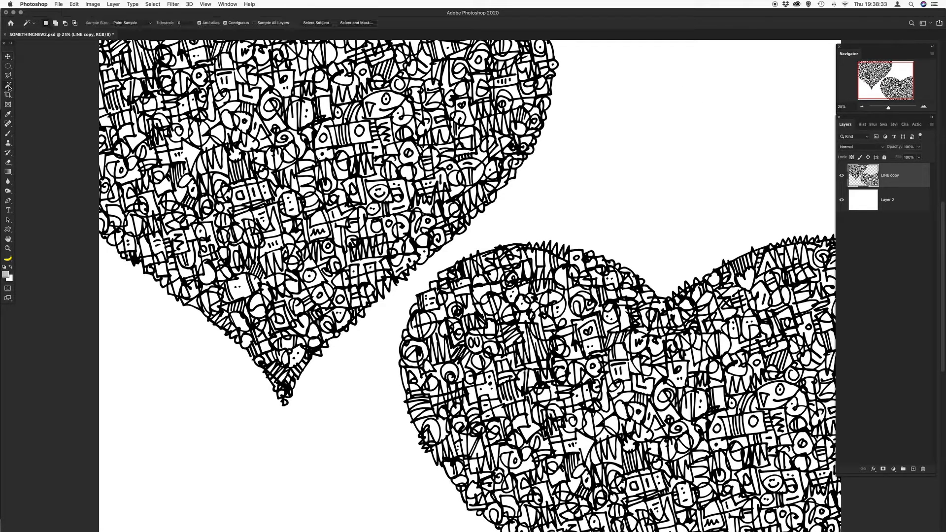
left_click(586, 90)
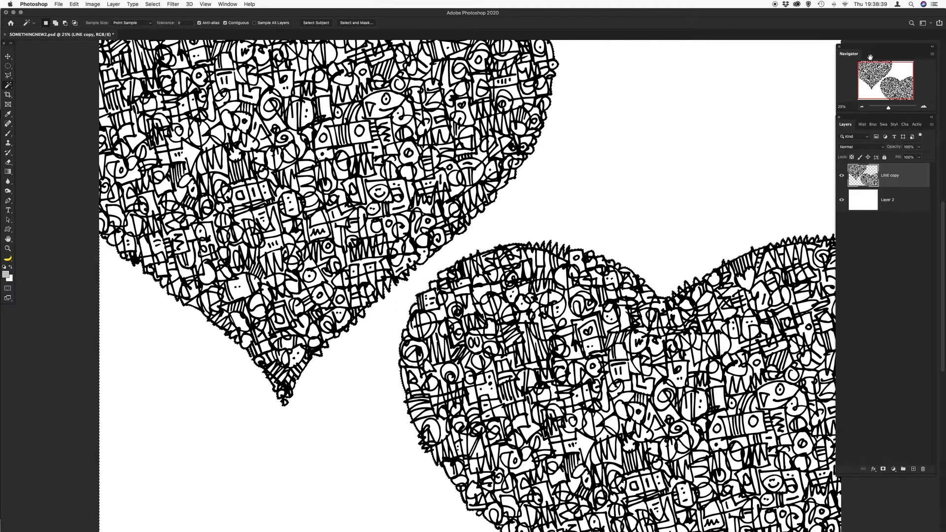
left_click(862, 107)
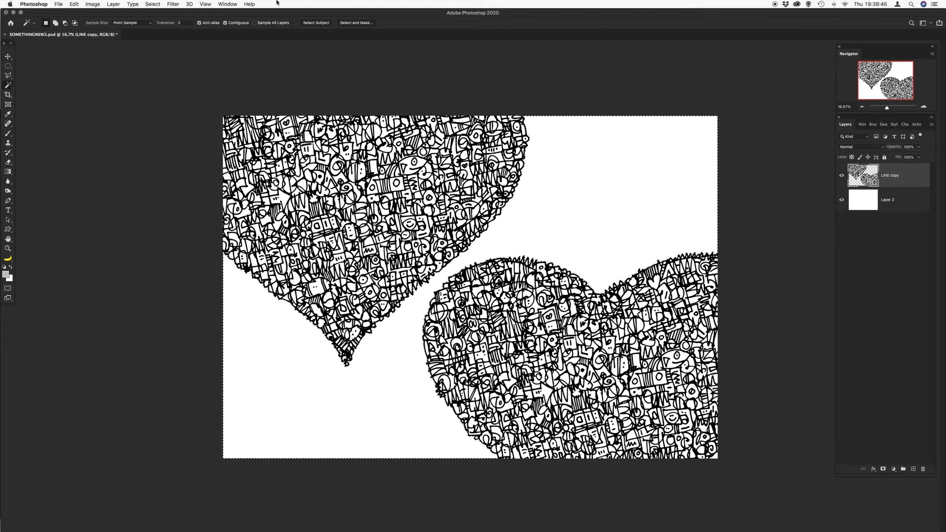
left_click(156, 5)
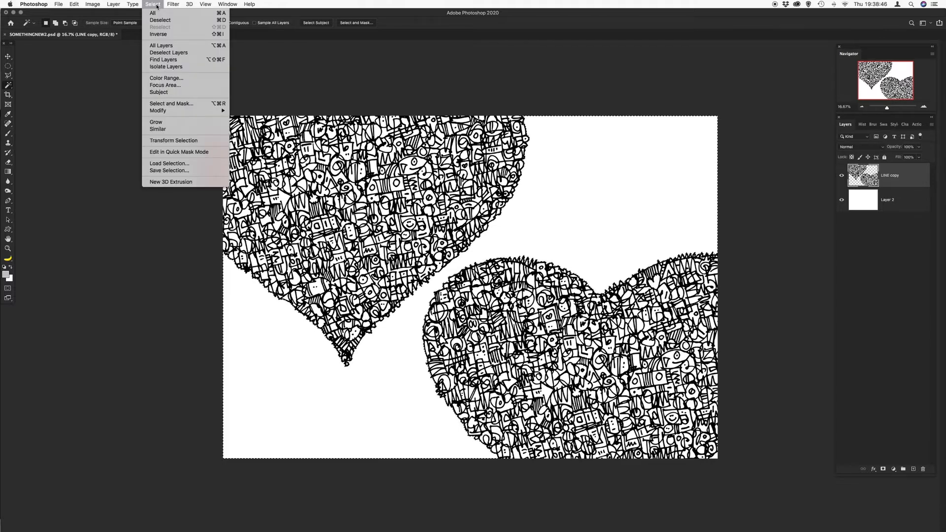
left_click(158, 34)
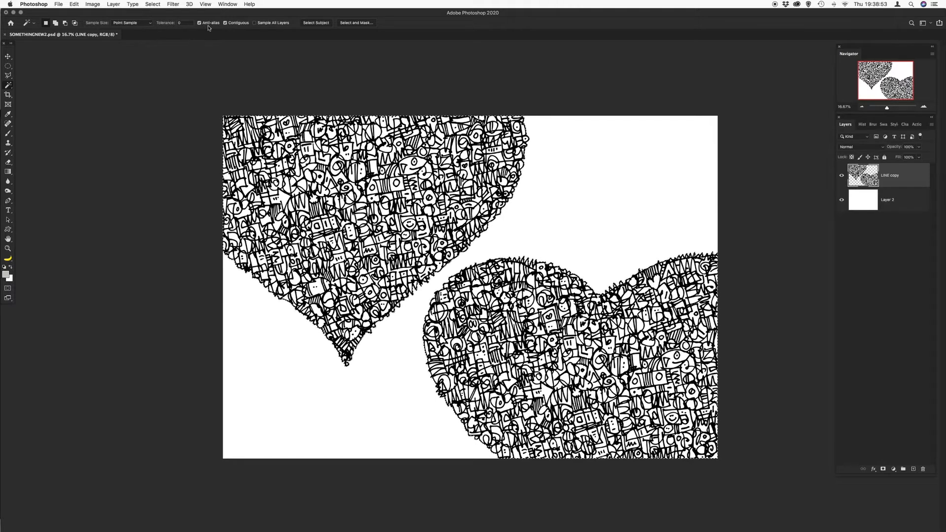
Contract the selection around both hearts by 1 pixel.
left_click(153, 4)
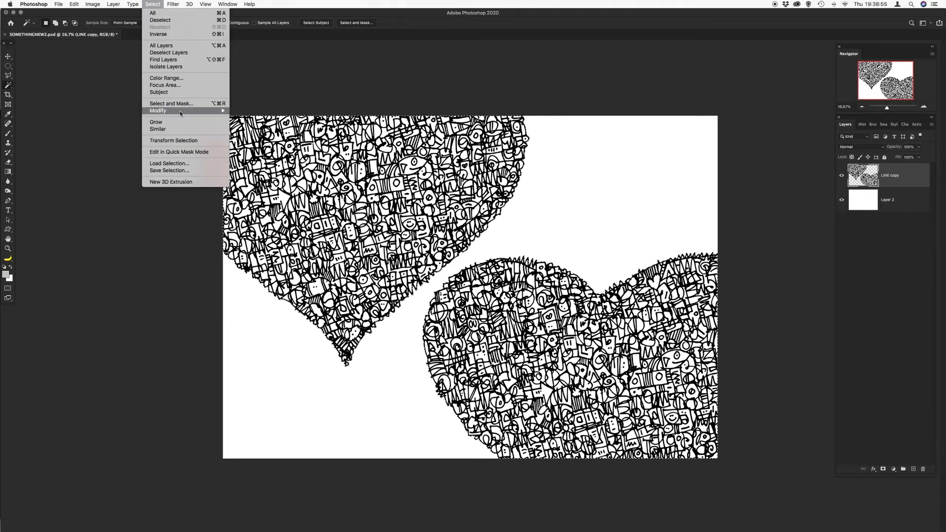
mouse_move(217, 110)
left_click(264, 134)
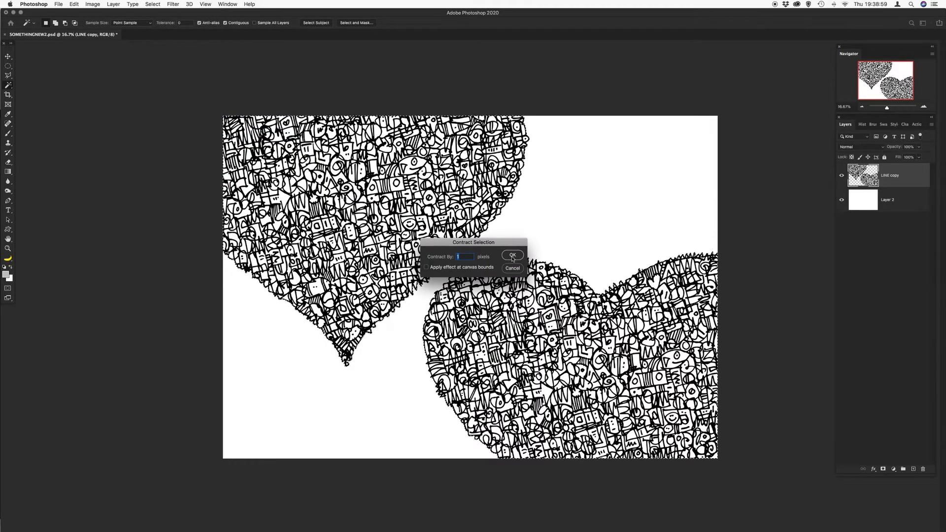
left_click(512, 257)
Examine up close how the contracted selection follows the outer line edges of the two hearts.
left_click(924, 107)
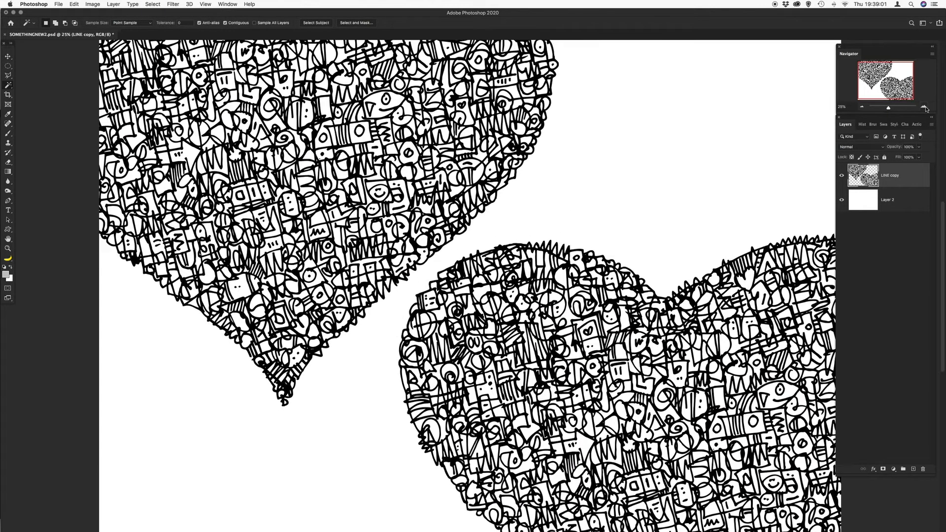
left_click(924, 107)
left_click(924, 107)
scroll(573, 179, "down", 5)
scroll(572, 179, "up", 2)
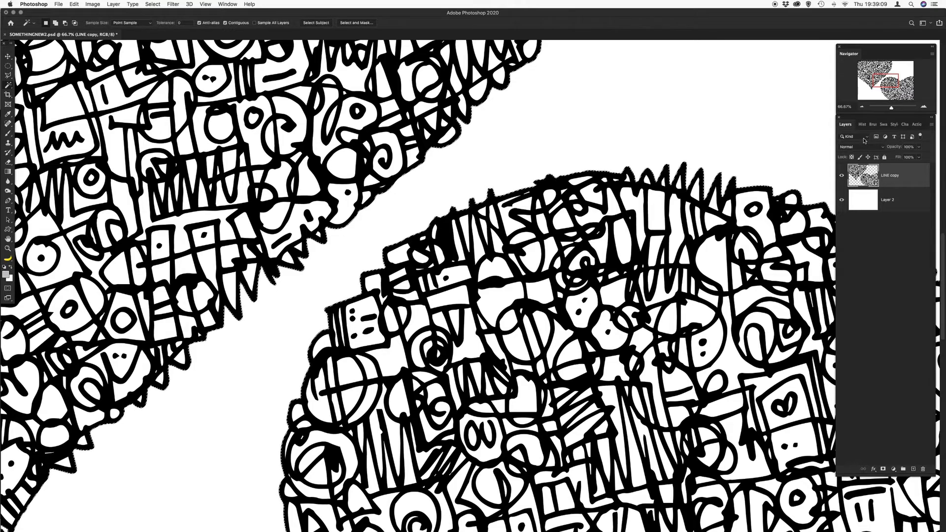
key("super+d")
left_click(862, 108)
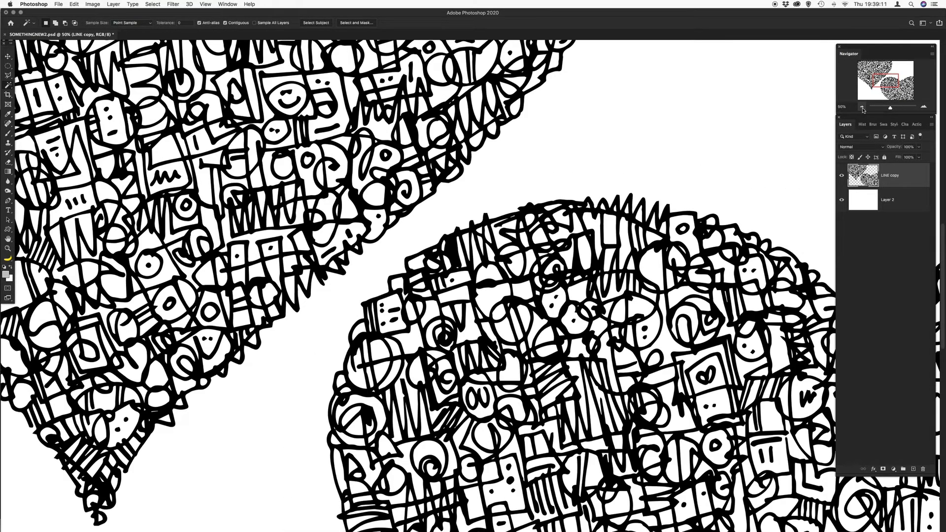
left_click(862, 108)
left_click(862, 108)
left_click(862, 108)
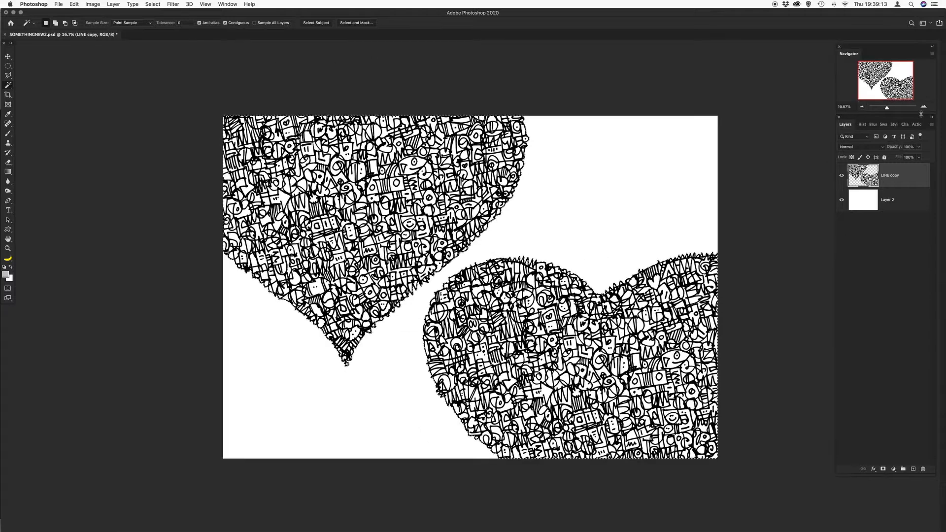
Create a new layer named "fill" between the LINE copy layer and the white Layer 2.
left_click(895, 206)
left_click(902, 178)
left_click(903, 203)
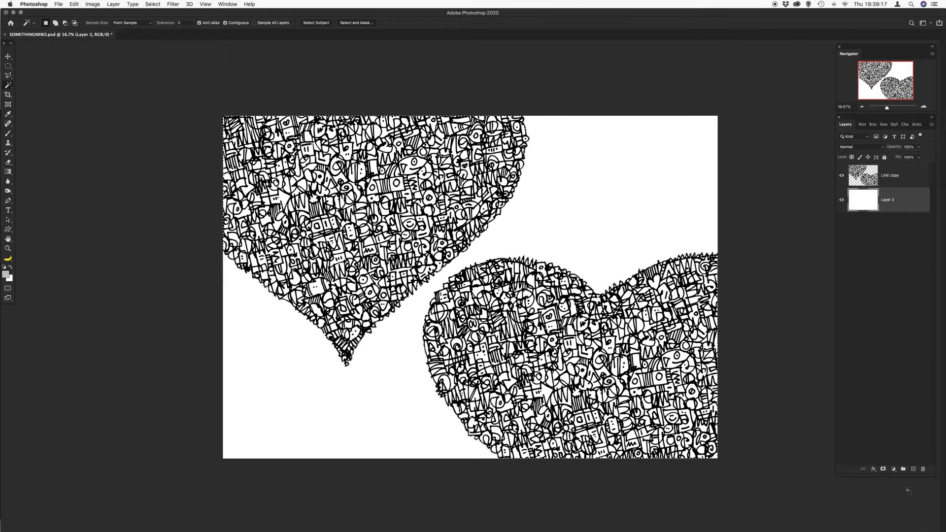
left_click(913, 469)
double_click(887, 200)
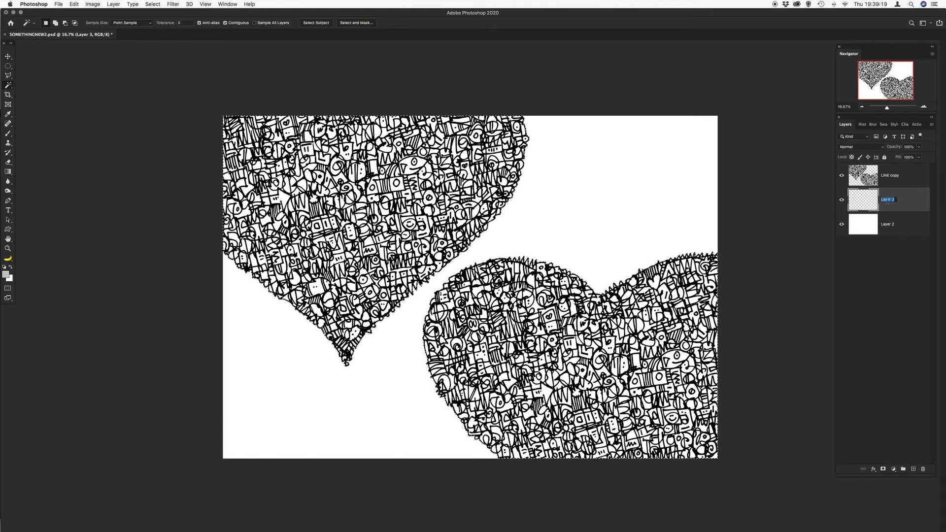
type("t")
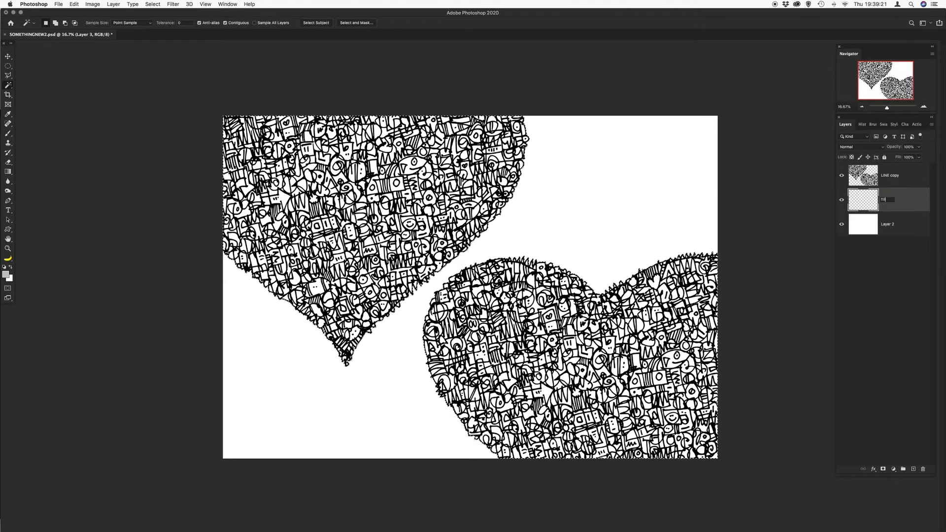
type("ill")
left_click(922, 265)
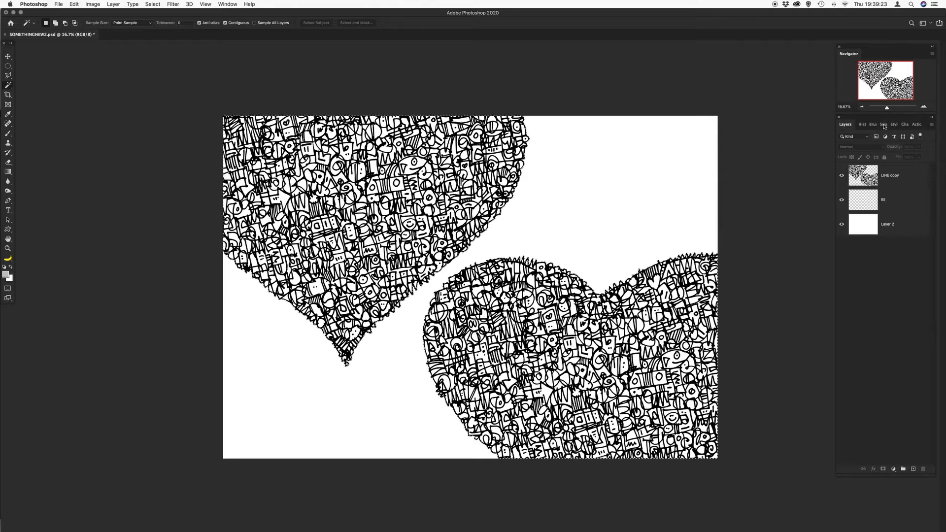
Fill the heart selection on the fill layer with the darker grey swatch as foreground colour at 100% opacity.
left_click(884, 126)
left_click(858, 267)
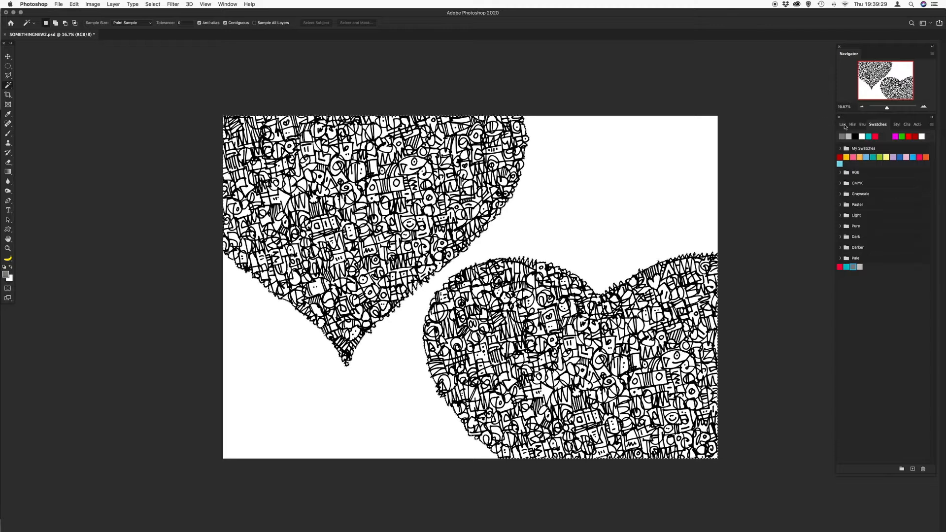
left_click(843, 124)
left_click(890, 207)
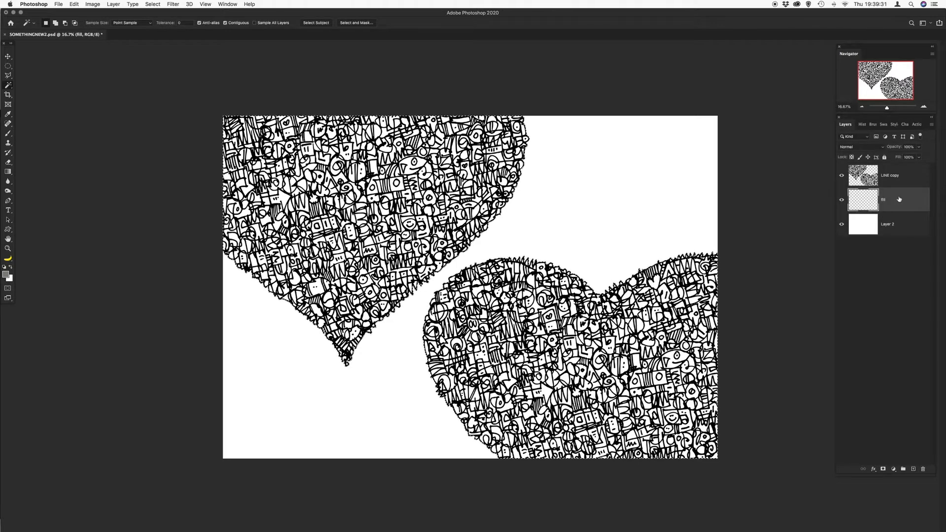
left_click(77, 6)
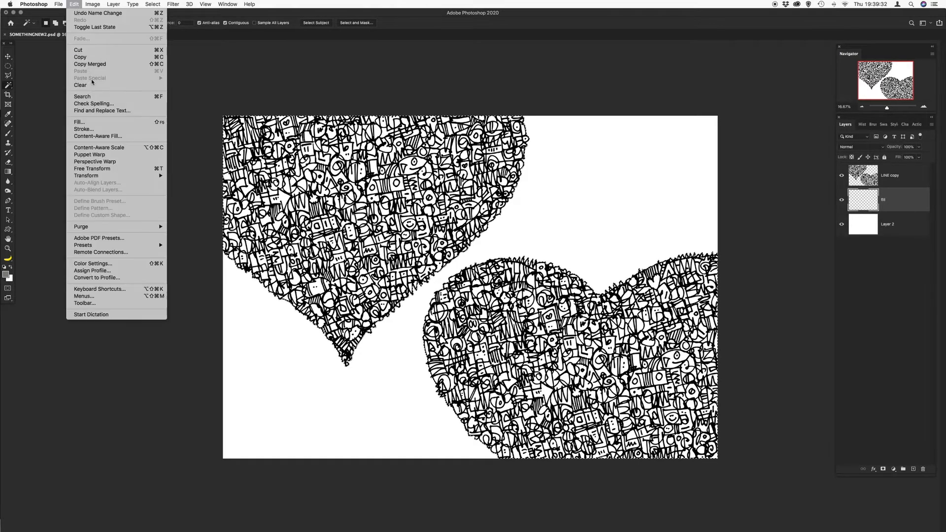
left_click(83, 125)
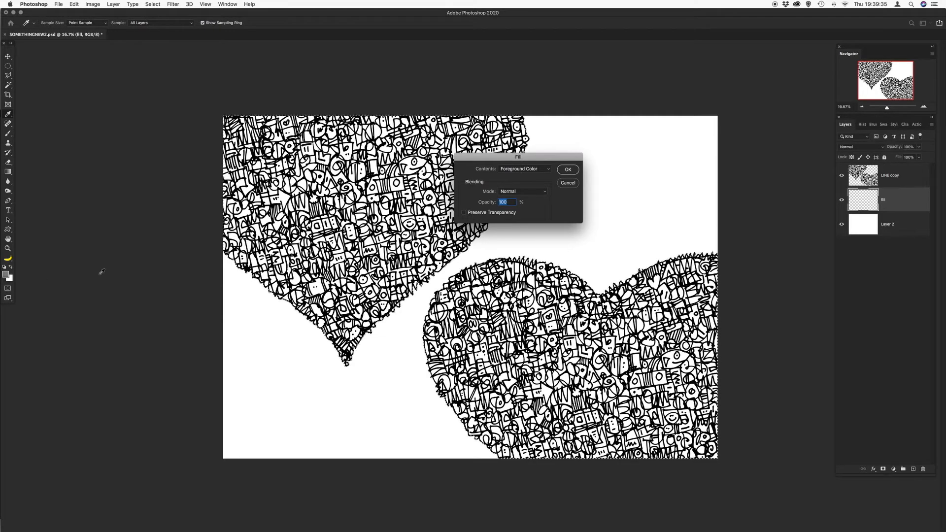
key("Return")
key("w")
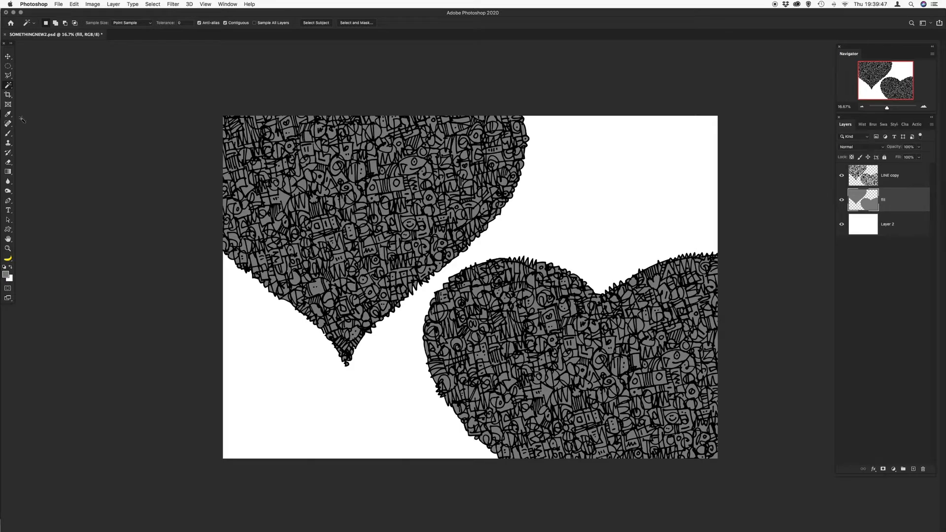
Rename the LINE copy layer as LINE.
left_click(924, 106)
left_click(923, 106)
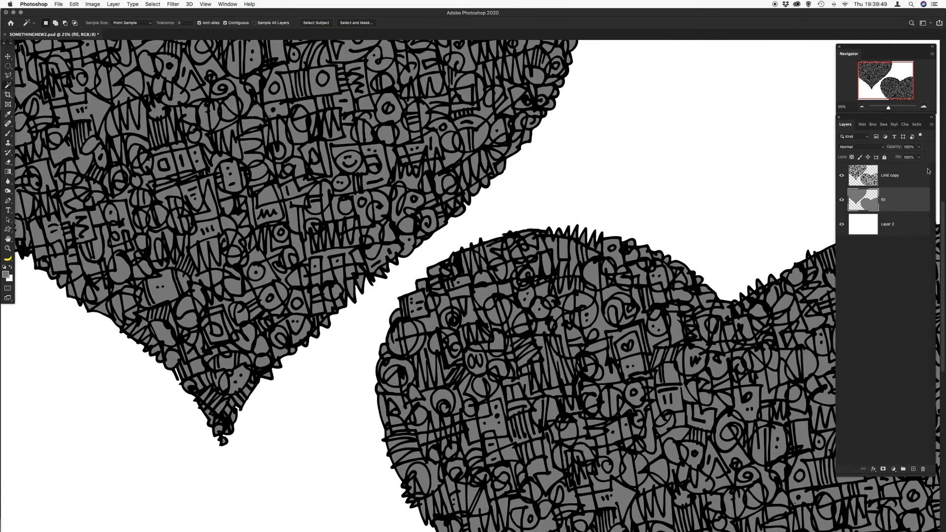
left_click(924, 107)
left_click_drag(885, 80, 895, 89)
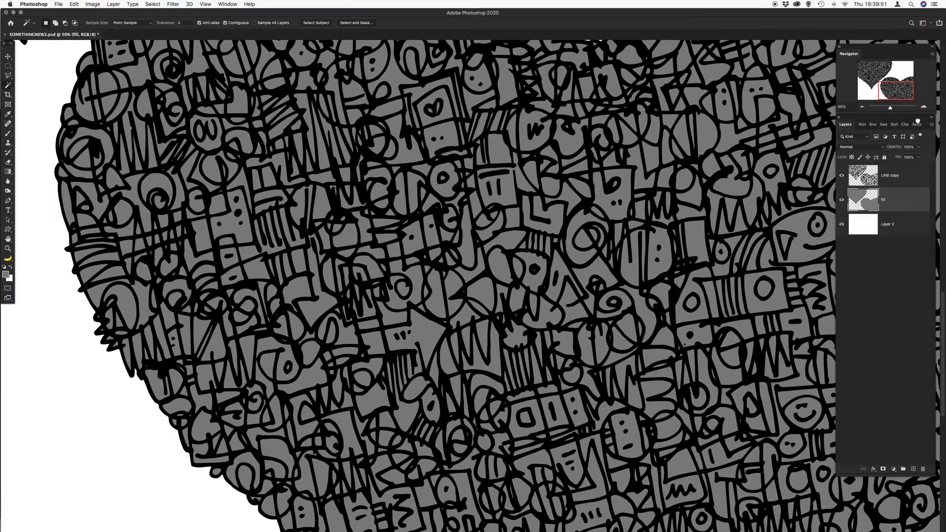
left_click_drag(660, 247, 485, 213)
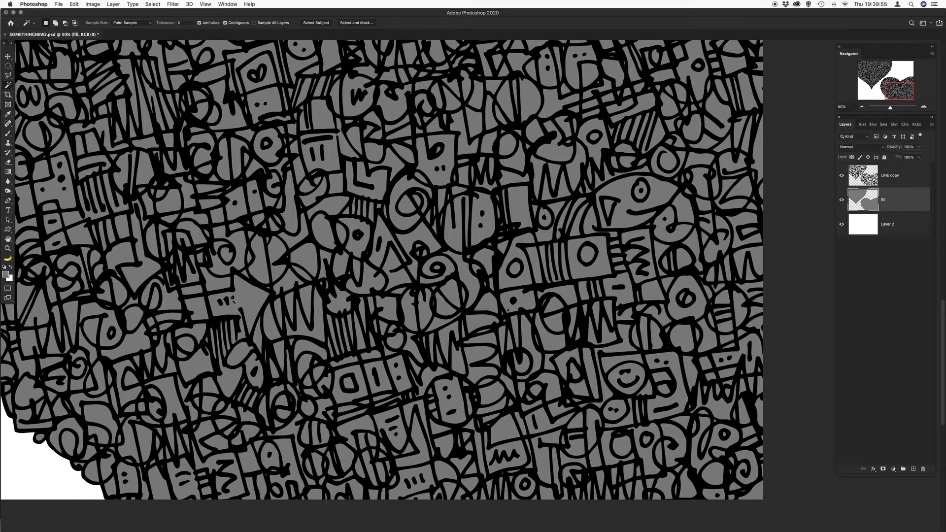
left_click(861, 107)
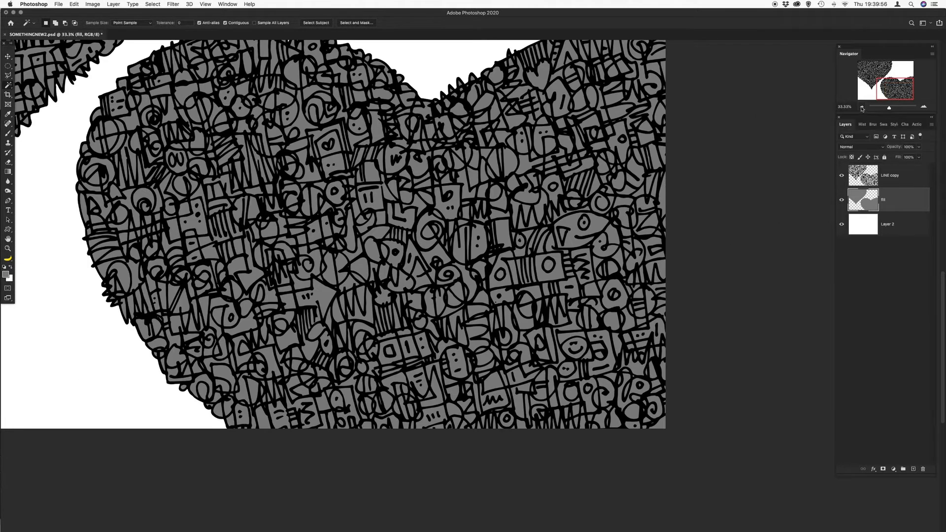
left_click(892, 178)
double_click(891, 177)
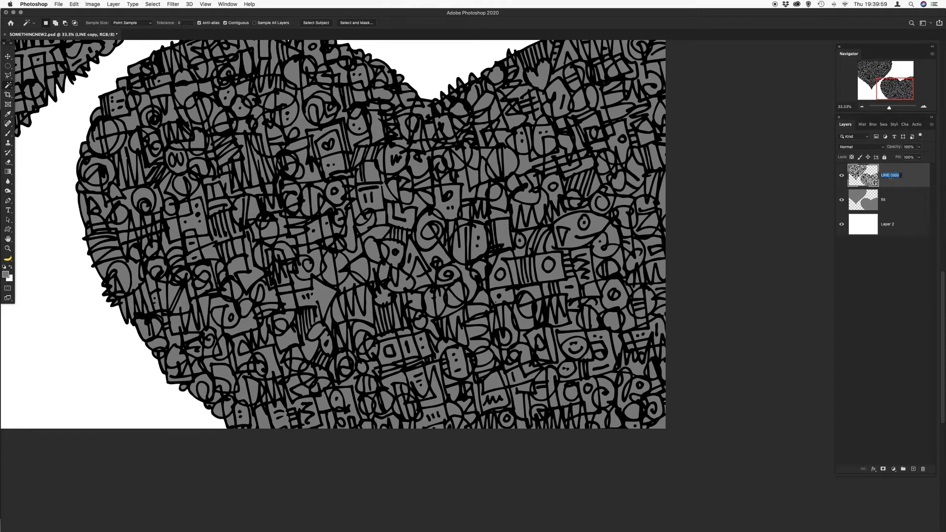
type("LINE")
key("Return")
Select the arrow shape in the lower heart with the Magic Wand and subtract the striped area beneath it using the Polygonal Lasso.
left_click(311, 302)
left_click(923, 106)
left_click_drag(895, 89, 890, 91)
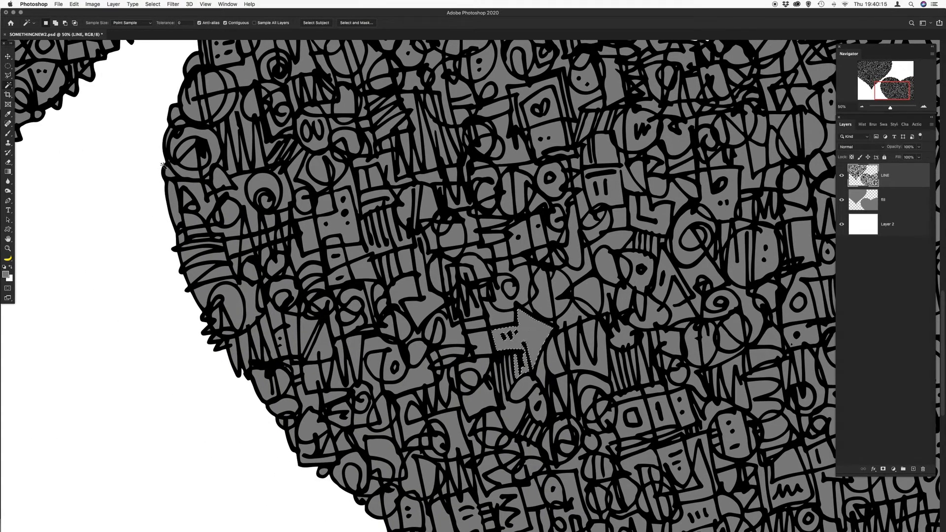
left_click(9, 76)
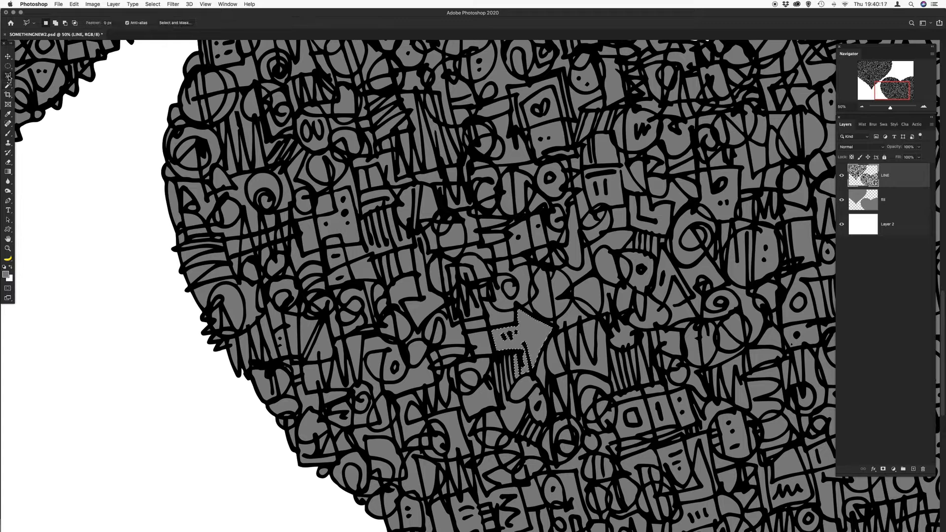
right_click(9, 76)
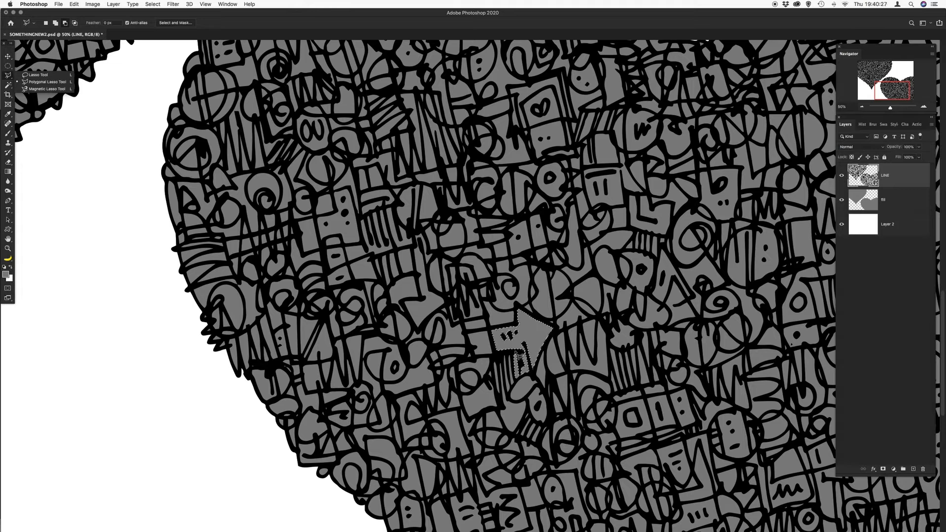
left_click(532, 355)
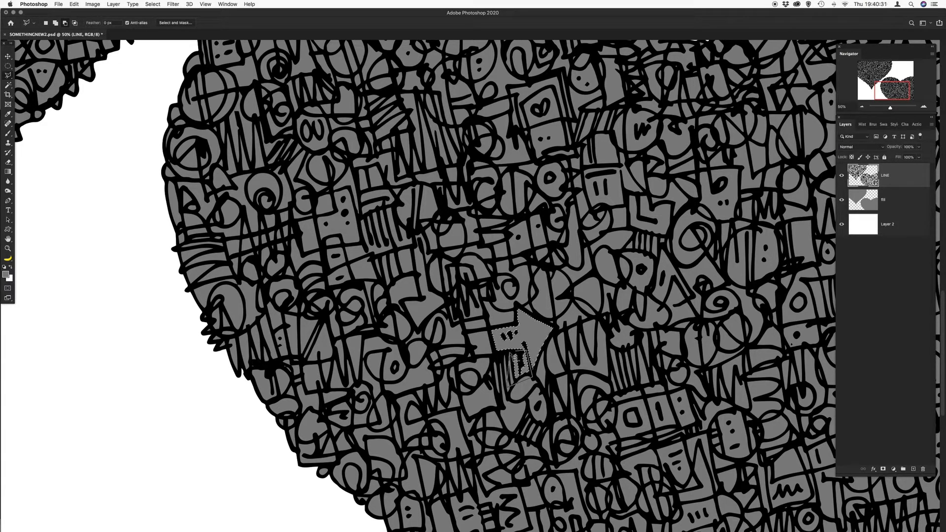
double_click(515, 358)
Delete the grey inside the arrow selection from the fill layer and deselect.
left_click(898, 202)
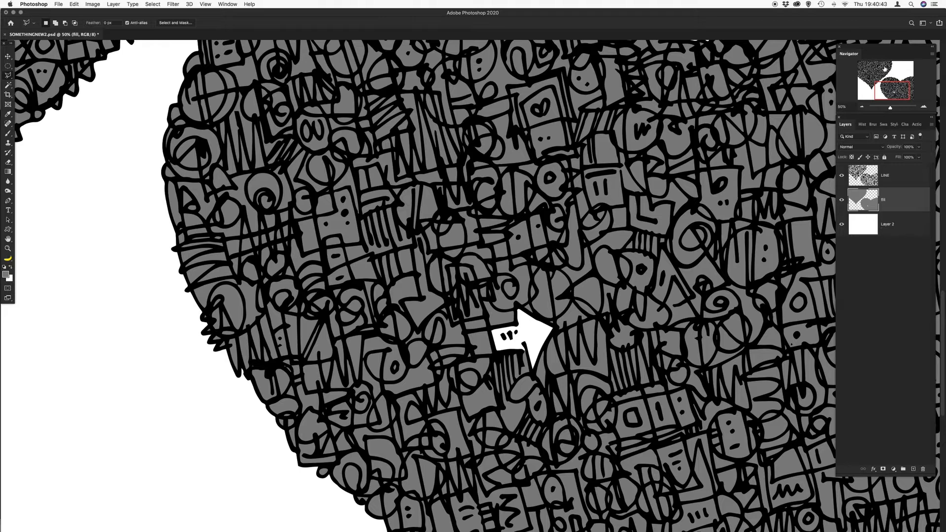
left_click(860, 108)
left_click(861, 108)
left_click(861, 108)
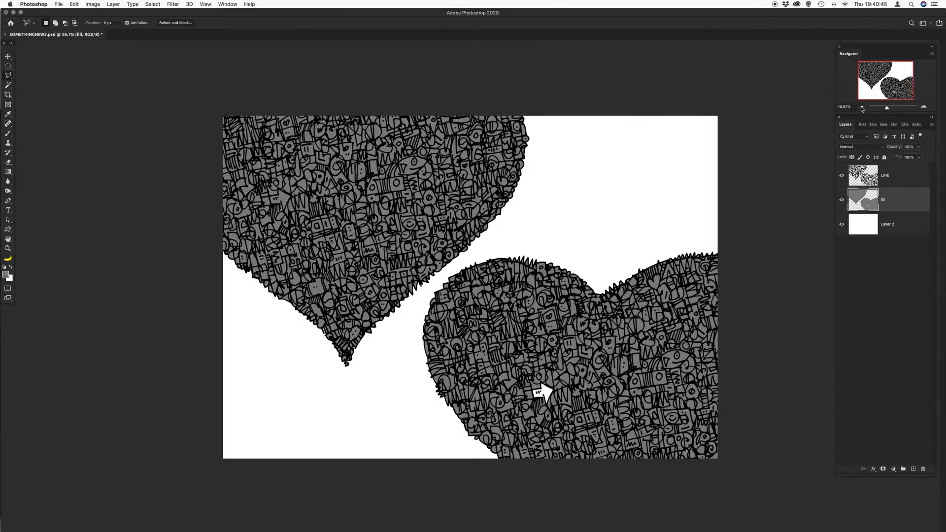
left_click(861, 108)
left_click(923, 106)
Create a new layer above LINE and name it GRAD RED.
left_click(901, 178)
left_click(914, 470)
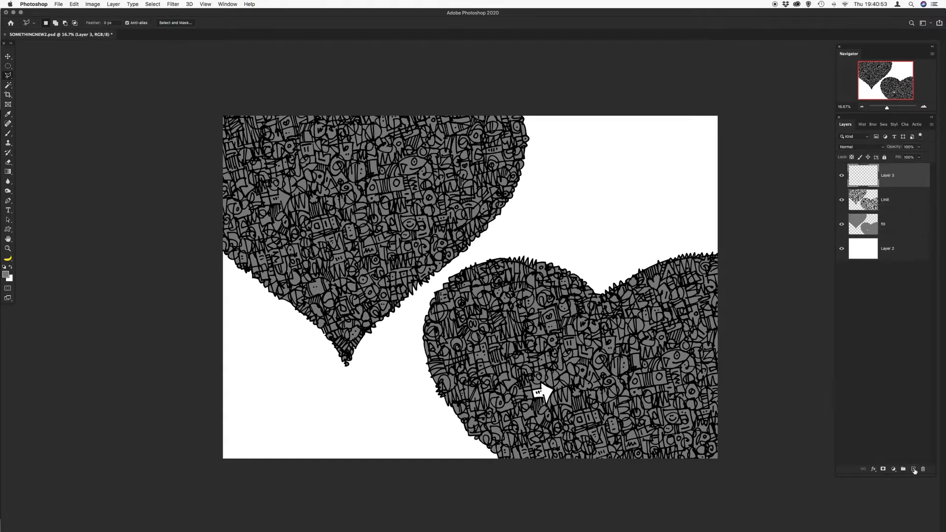
double_click(888, 177)
type("GRAD RED")
key("Return")
Create another layer directly beneath GRAD RED and name it GRAD CYAN.
left_click(913, 469, "super")
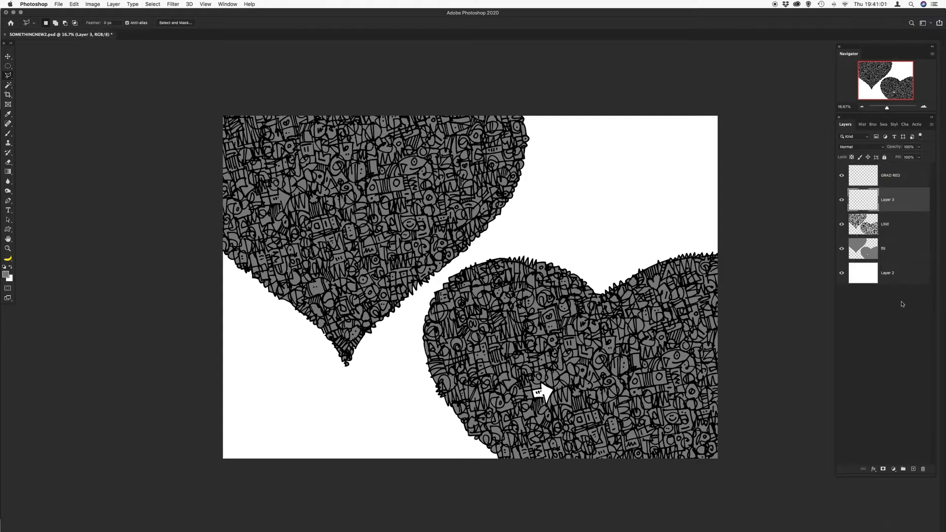
double_click(887, 199)
type("GRAD CYAN")
left_click(914, 206)
Set the blending mode of the GRAD RED and GRAD CYAN layers to Overlay.
left_click(885, 178)
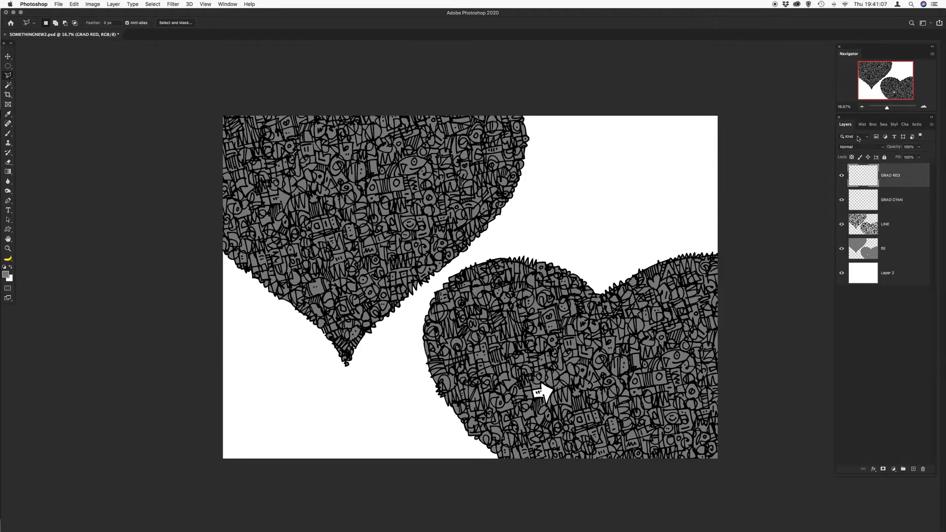
left_click(860, 147)
left_click(848, 227)
left_click(888, 200)
left_click(866, 147)
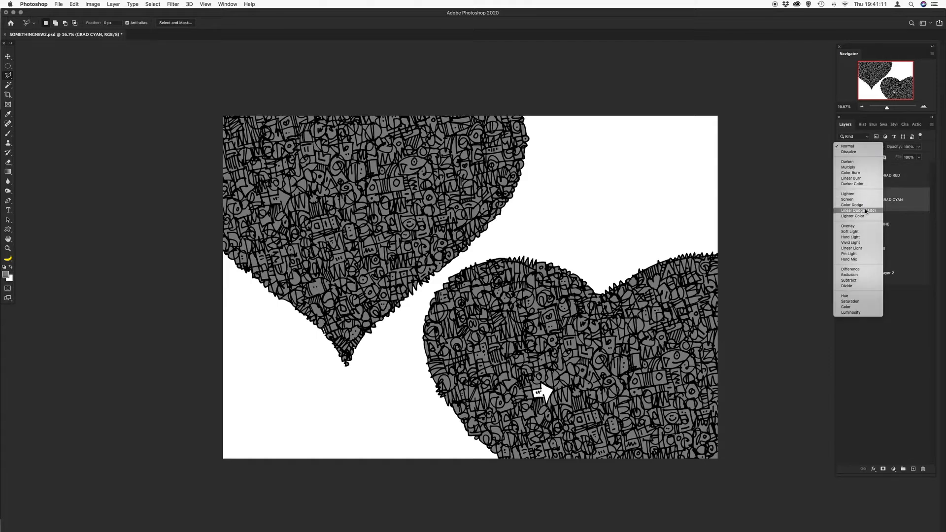
left_click(861, 227)
left_click(904, 185)
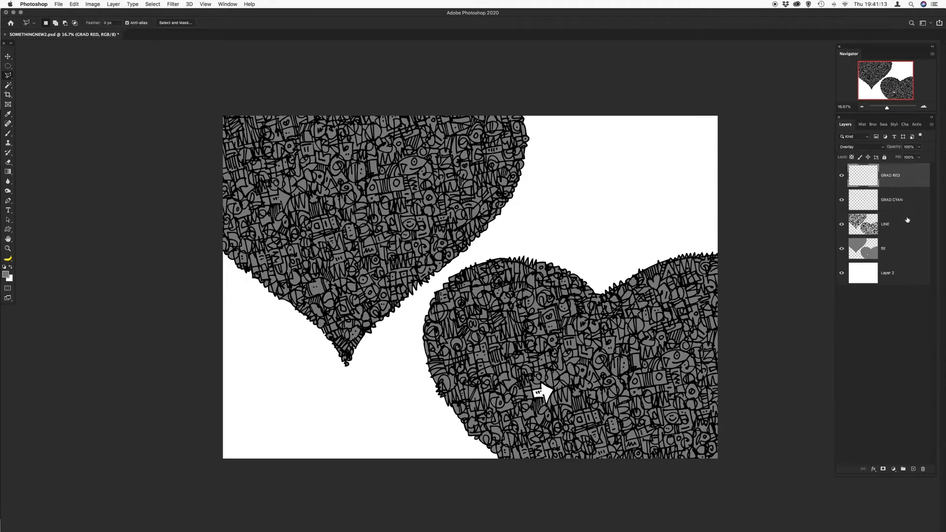
left_click(911, 207)
Apply a red-to-transparent gradient on the GRAD RED layer from the canvas's top-left corner diagonally into the second heart.
left_click(908, 184)
left_click(884, 126)
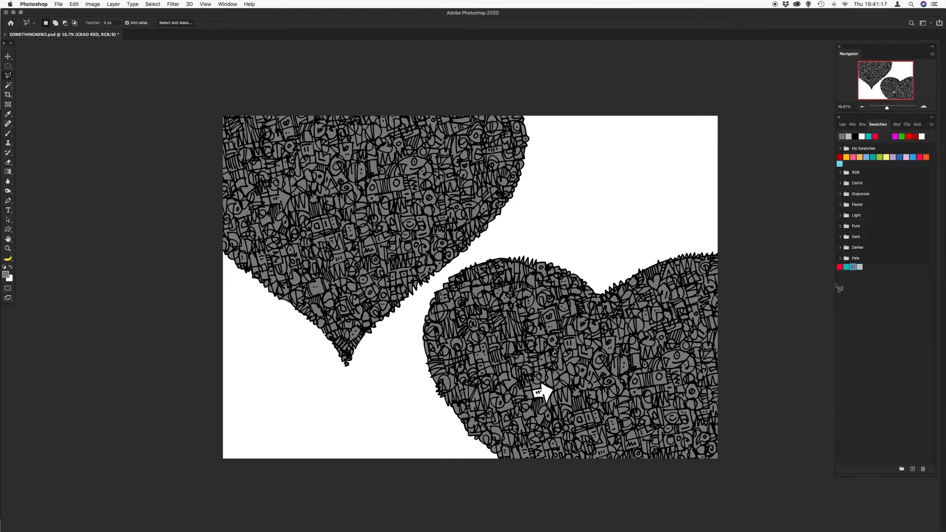
left_click(840, 267)
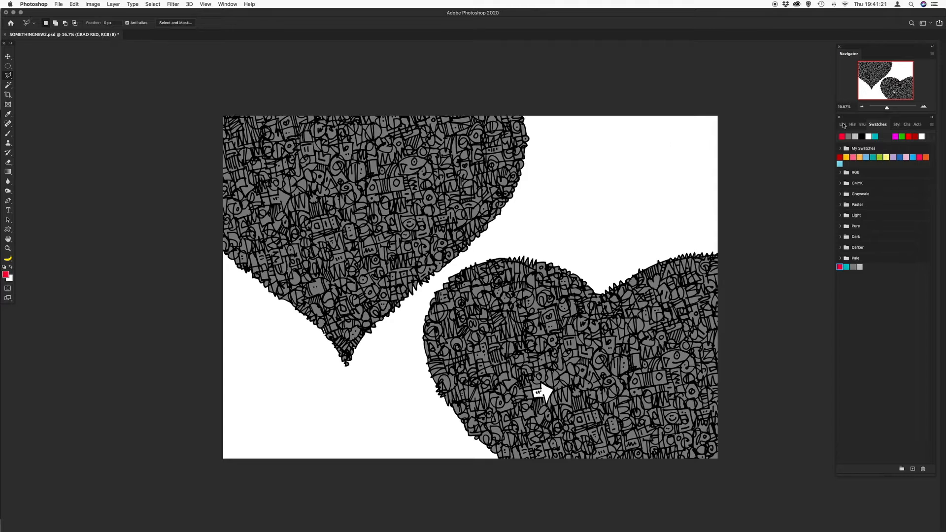
left_click(842, 125)
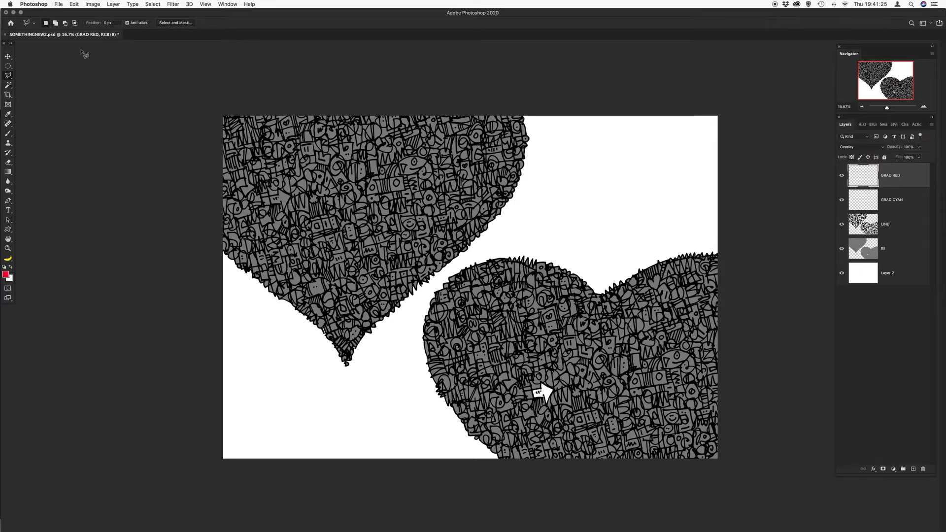
left_click(8, 172)
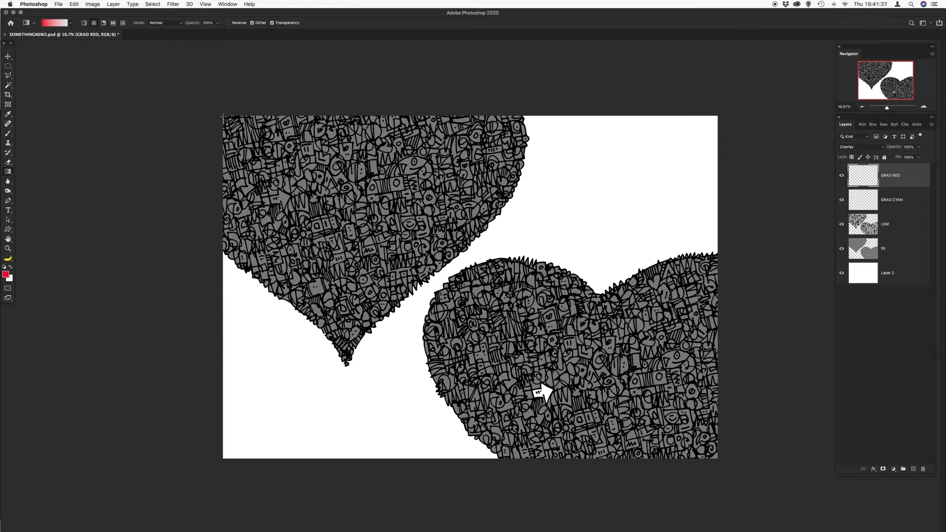
left_click_drag(223, 117, 612, 365)
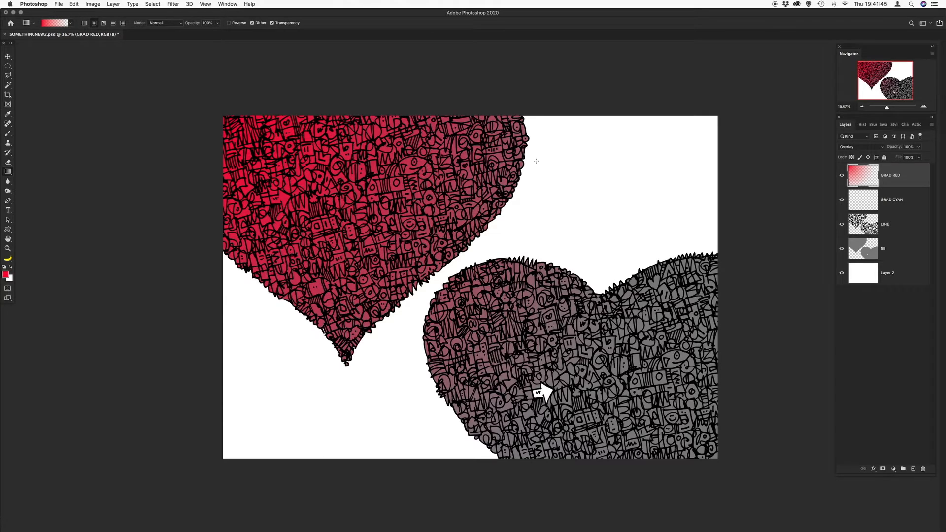
Set the opacity of the GRAD RED layer to 55%.
left_click(919, 148)
left_click(918, 154)
type("55")
key("Return")
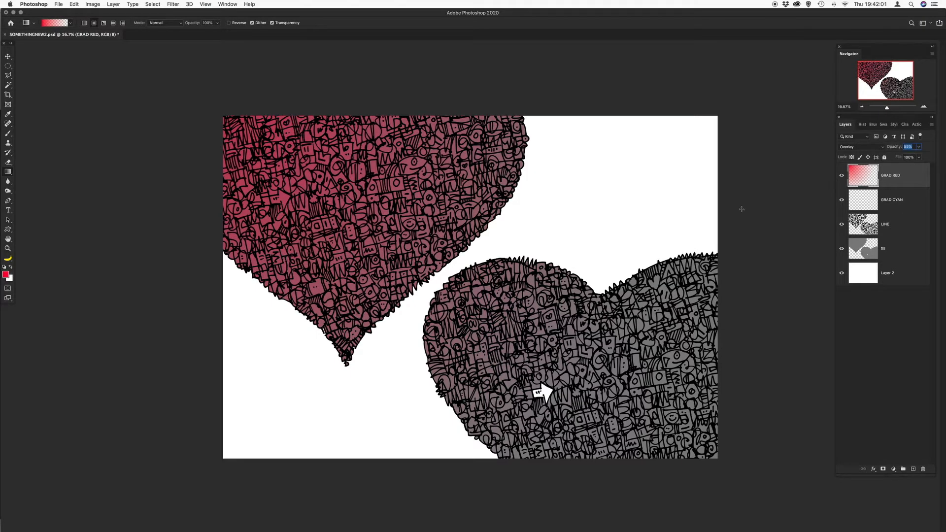
Apply a cyan-to-transparent gradient on the GRAD CYAN layer from the canvas's bottom-right corner diagonally towards the first heart.
left_click(904, 205)
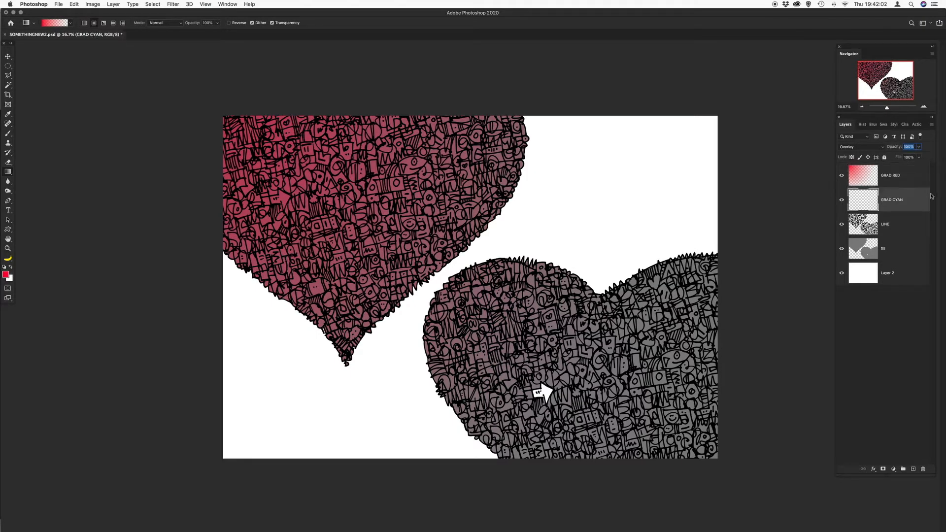
left_click(883, 126)
left_click(847, 267)
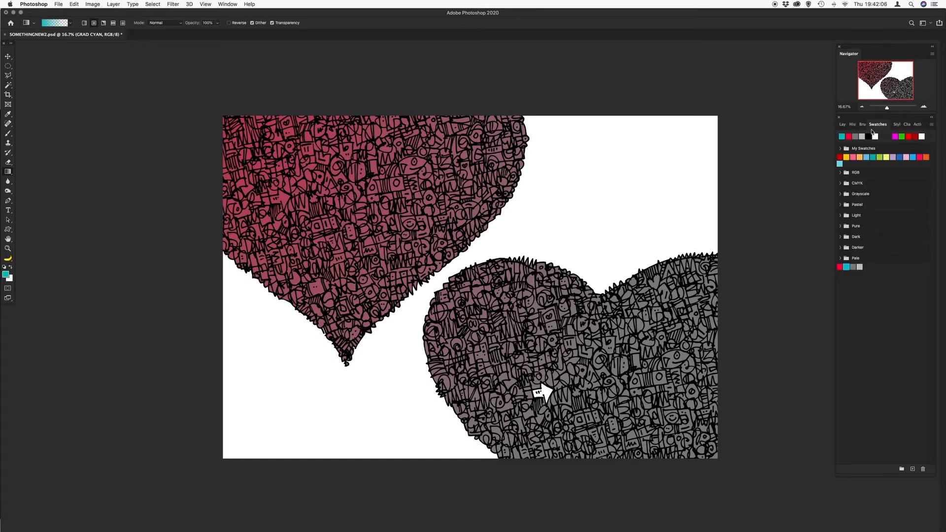
left_click(843, 126)
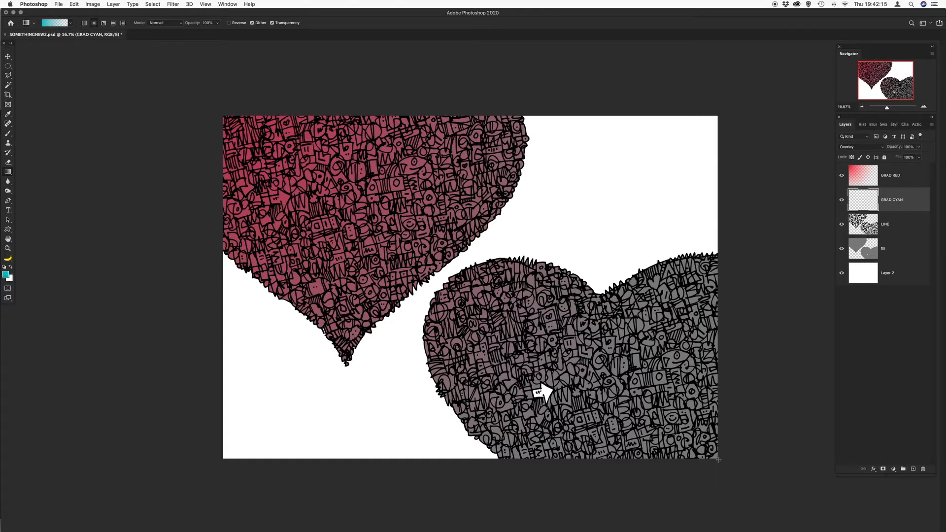
left_click_drag(599, 381, 718, 459)
left_click_drag(598, 382, 372, 215)
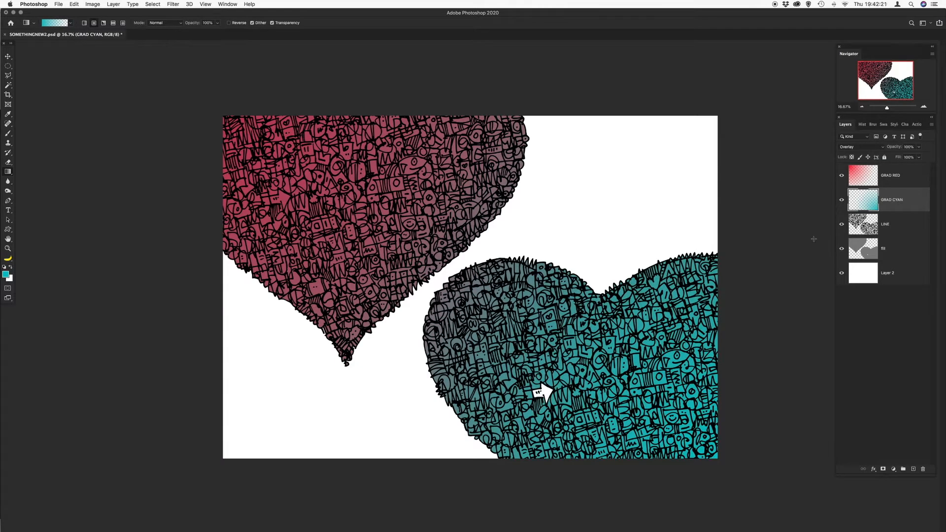
Lower the opacity of the GRAD CYAN layer and slightly lower that of the LINE layer.
left_click(918, 147)
left_click_drag(919, 157, 909, 157)
left_click(897, 230)
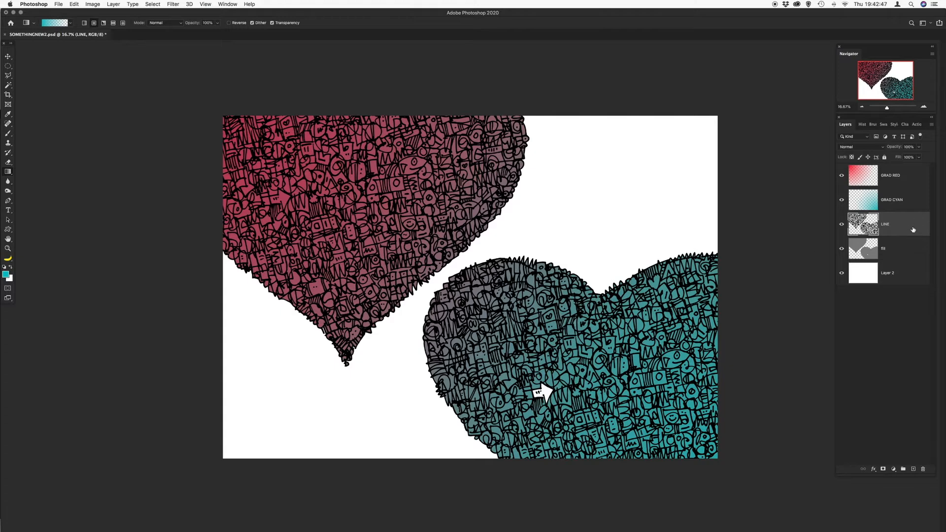
left_click(921, 150)
type("60")
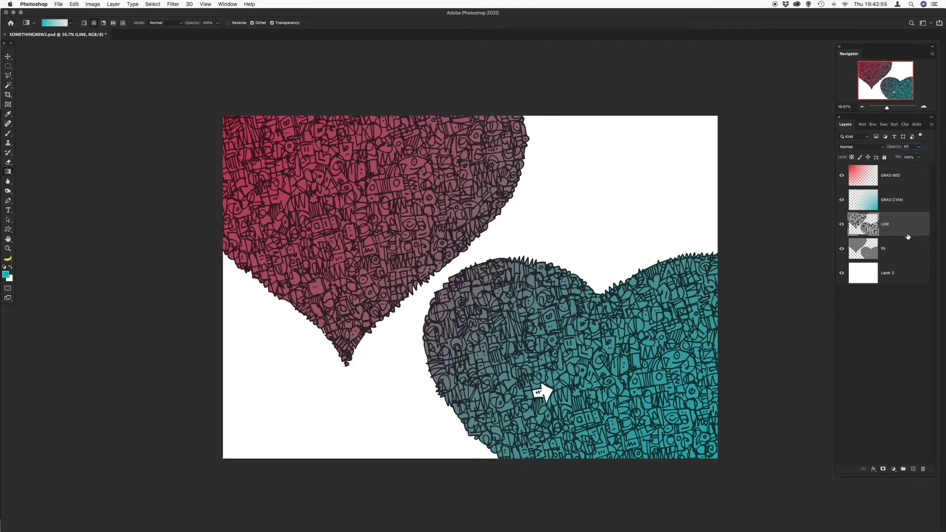
key("Return")
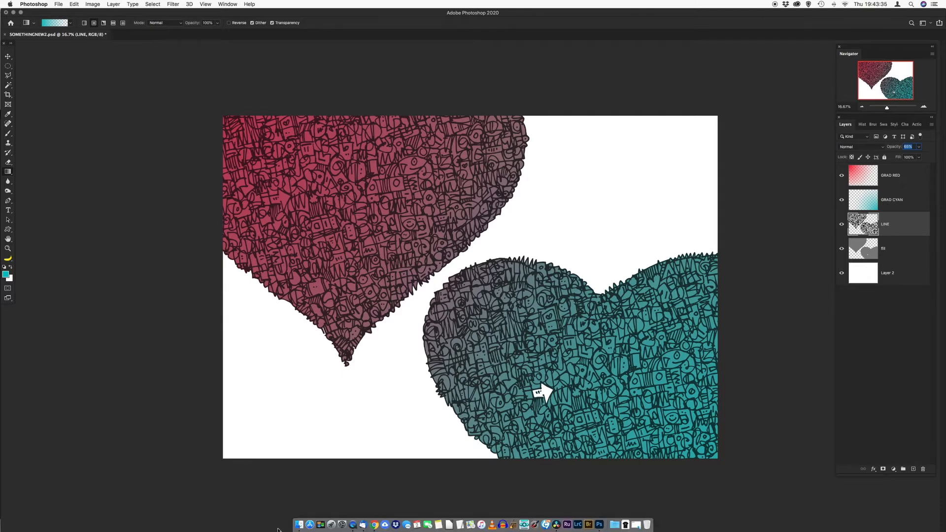
Switch to Finder and preview IMG_1577.jpg and IMG_1577.psd in the media folder.
left_click(297, 525)
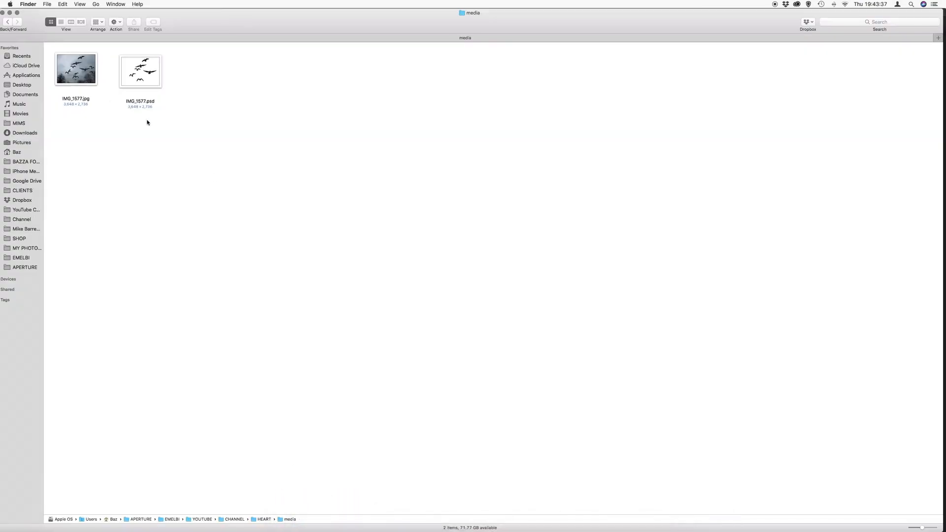
left_click(91, 82)
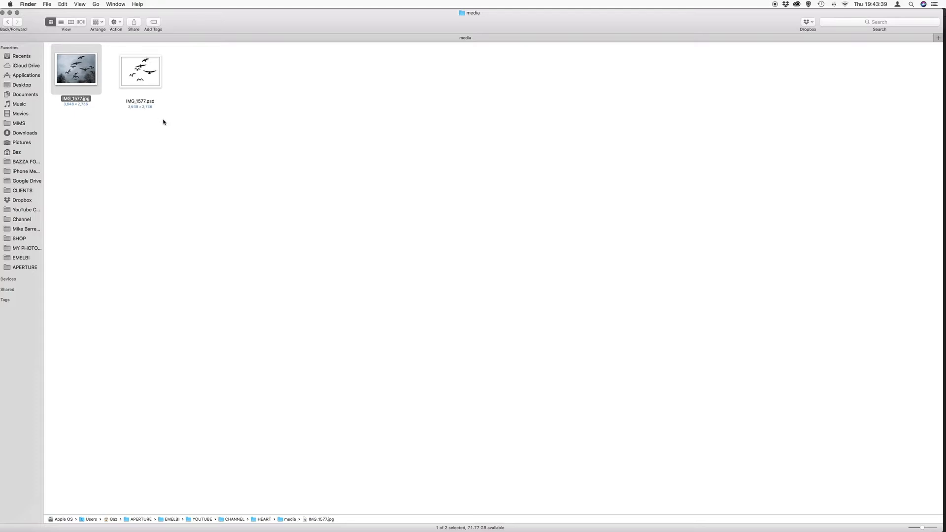
key("space")
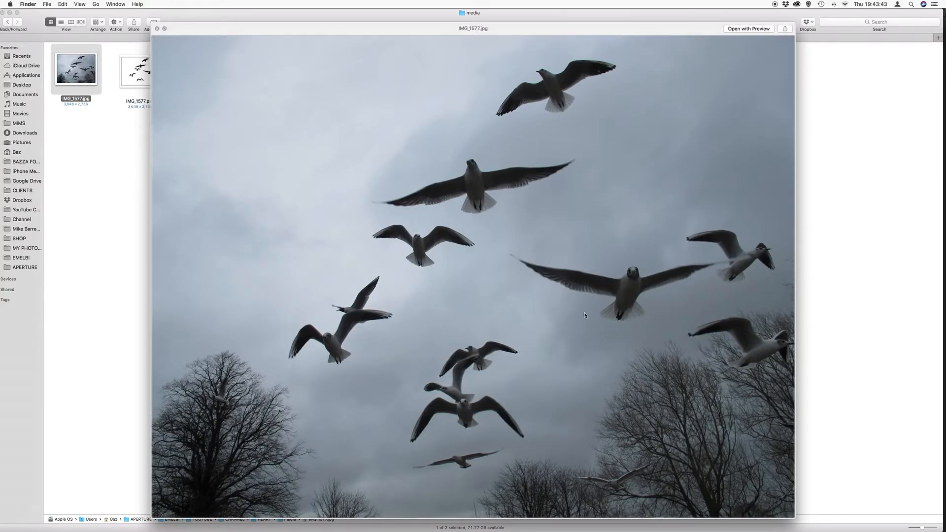
key("space")
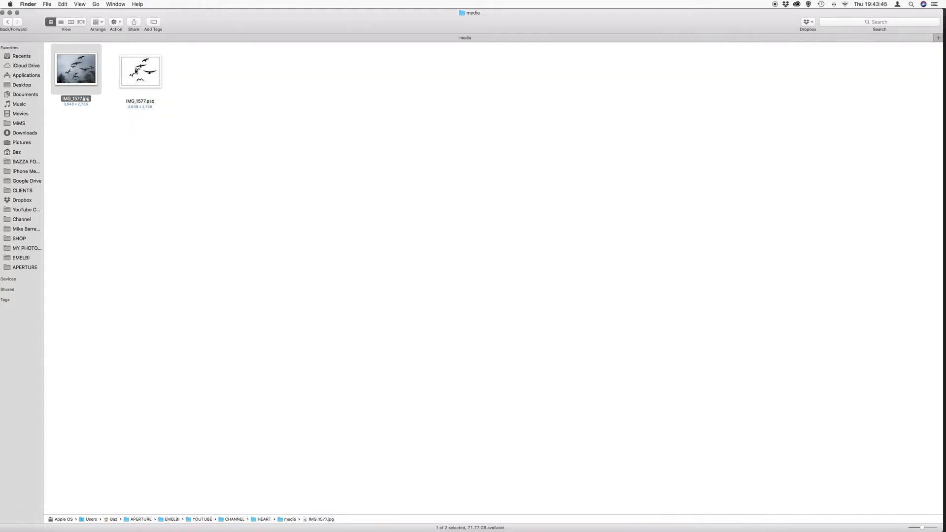
key("Right")
key("space")
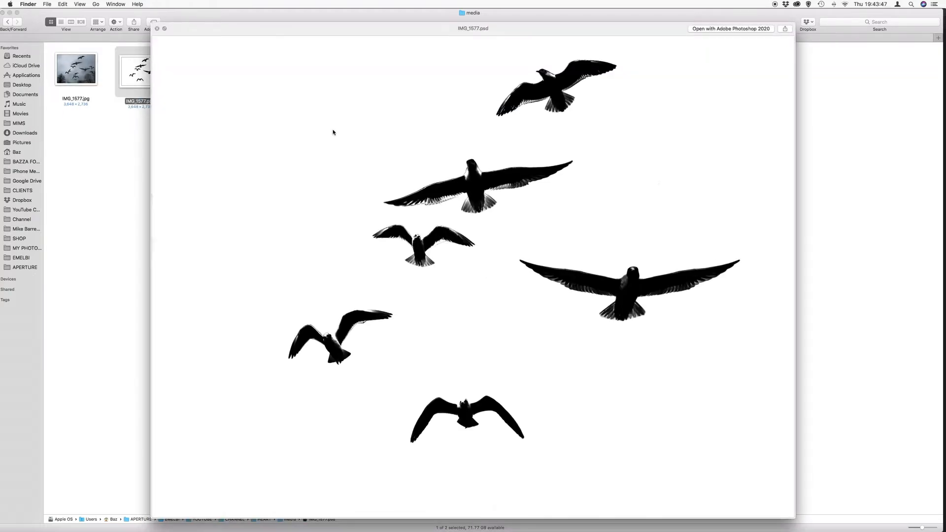
key("space")
Open IMG_1577.psd in Photoshop and copy its bird layer into SOMETHINGNEW2.psd, placing it over the white area above the second heart.
left_click_drag(141, 73, 588, 515)
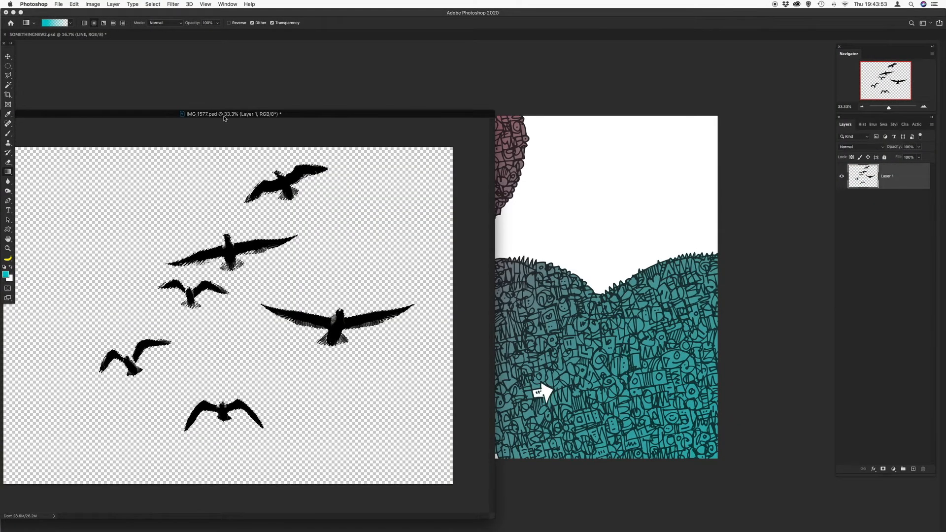
left_click_drag(226, 117, 669, 342)
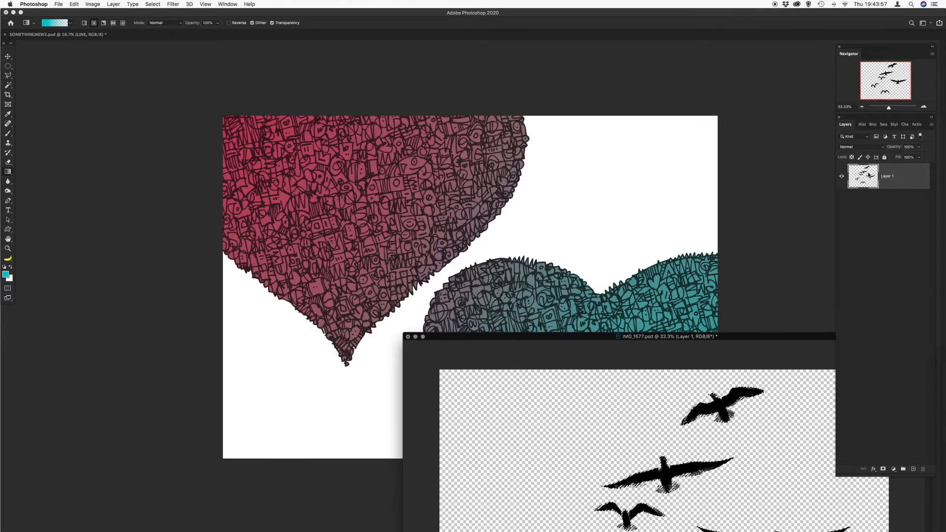
left_click_drag(904, 181, 599, 195)
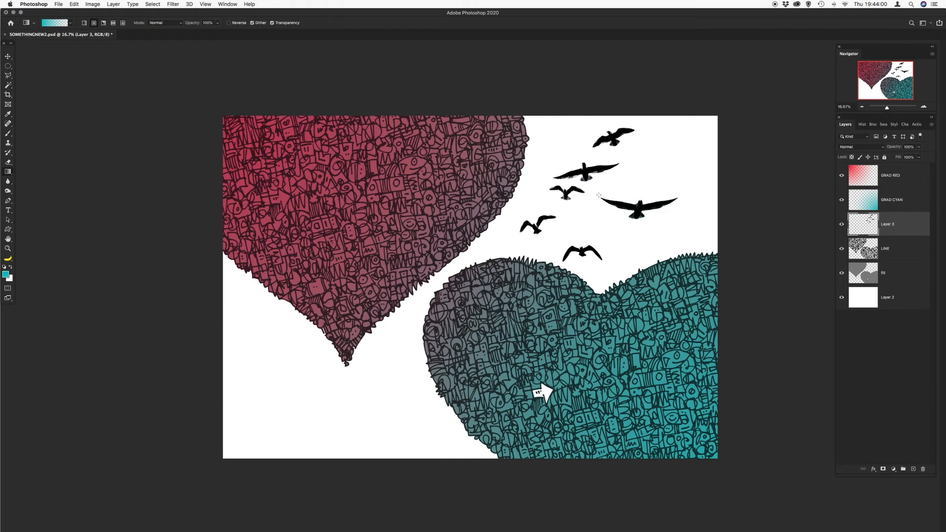
Convert the bird layer to a Smart Object and scale the birds down, positioning them above the second heart's notch.
right_click(905, 226)
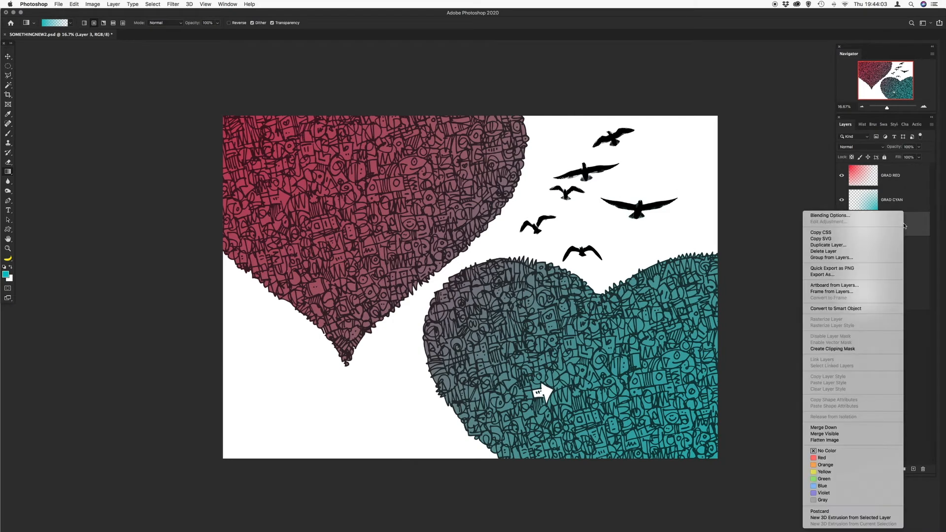
left_click(844, 310)
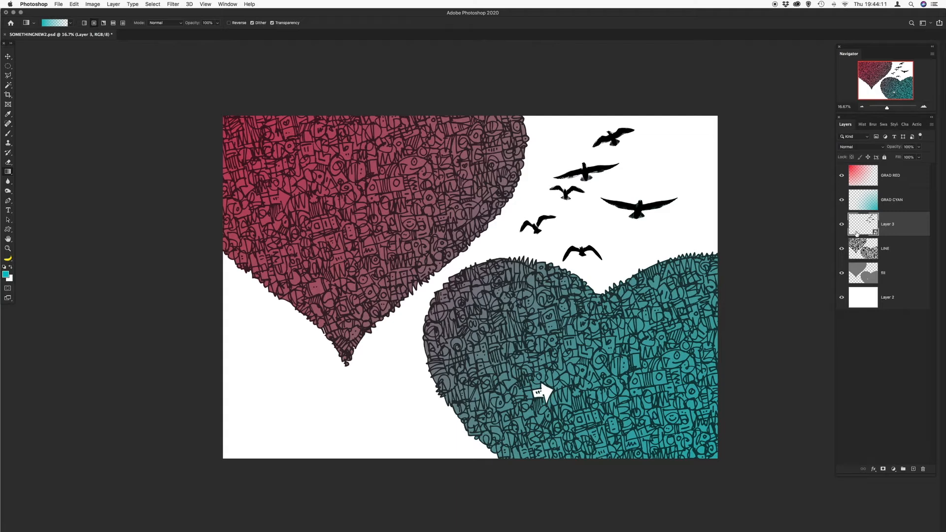
key("super+t")
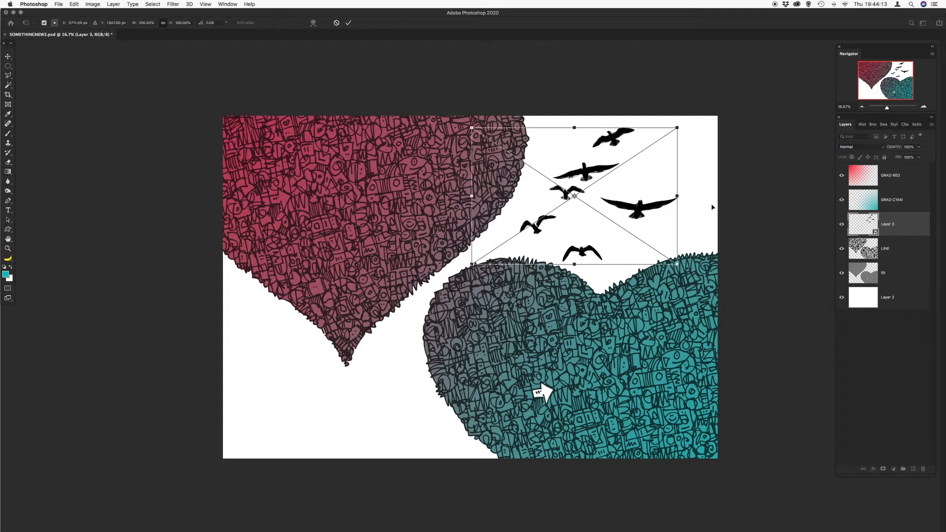
left_click_drag(673, 131, 546, 212)
left_click_drag(522, 248, 611, 220)
key("Return")
key("g")
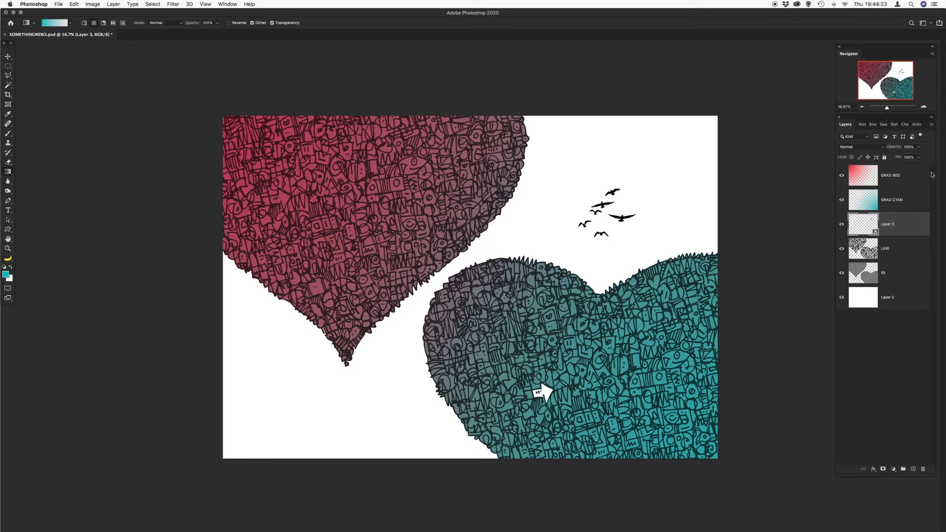
Lower the opacity of the bird layer and deselect all layers.
left_click(919, 147)
left_click_drag(919, 157, 907, 159)
left_click_drag(907, 158, 906, 159)
left_click(908, 320)
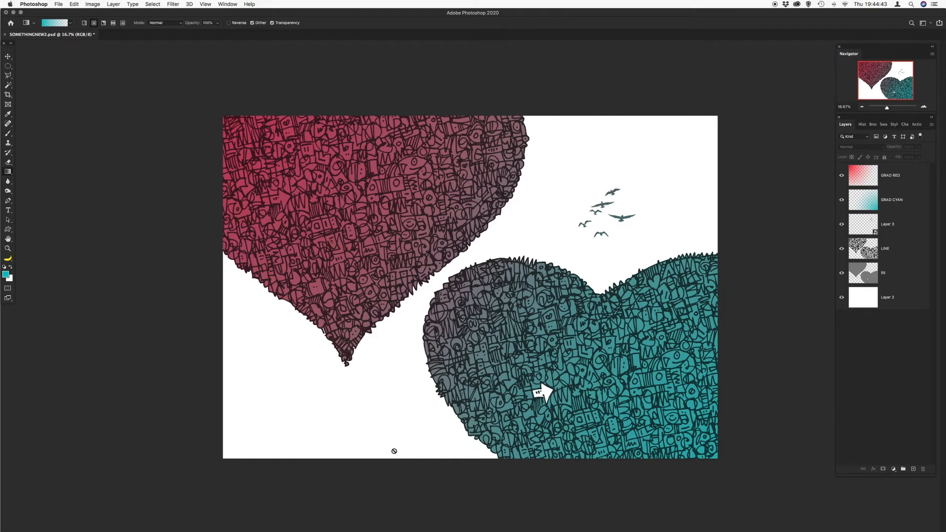
Draw a very large elliptical selection starting near the canvas's lower-left area and extending far beyond the canvas.
left_click(863, 107)
left_click(863, 107)
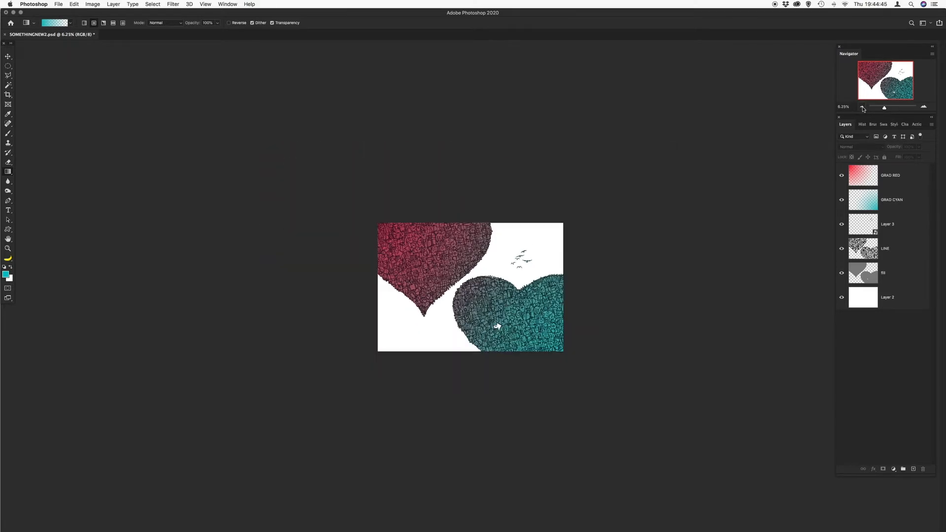
left_click(862, 108)
left_click(862, 108)
left_click(862, 109)
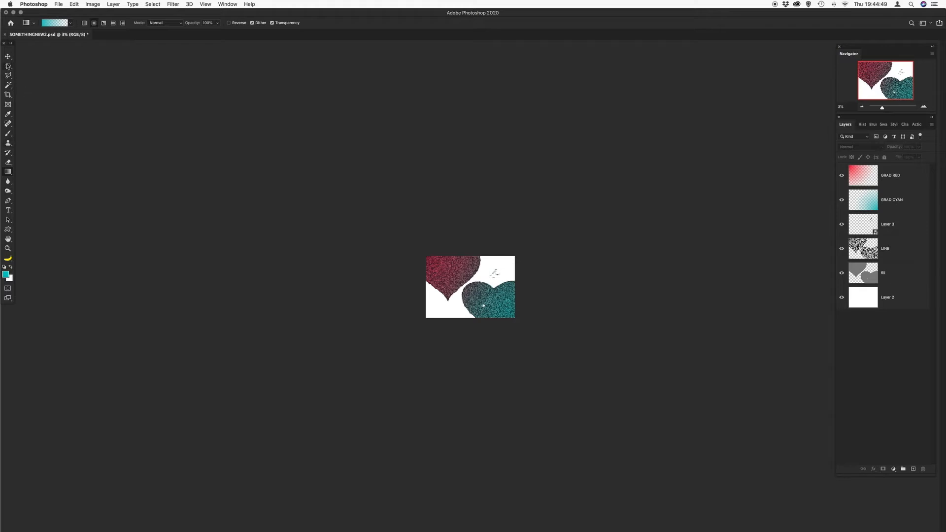
left_click_drag(7, 66, 30, 73)
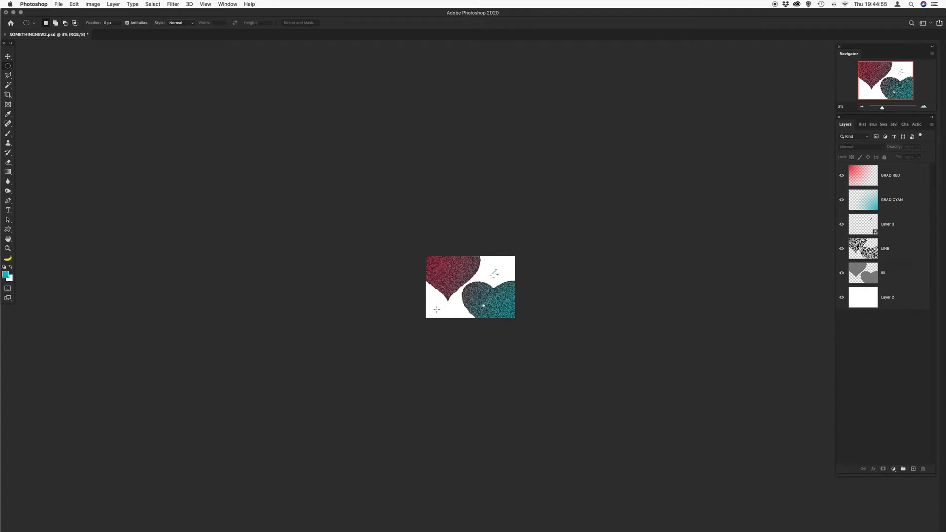
left_click_drag(437, 309, 801, 81)
left_click_drag(573, 133, 572, 132)
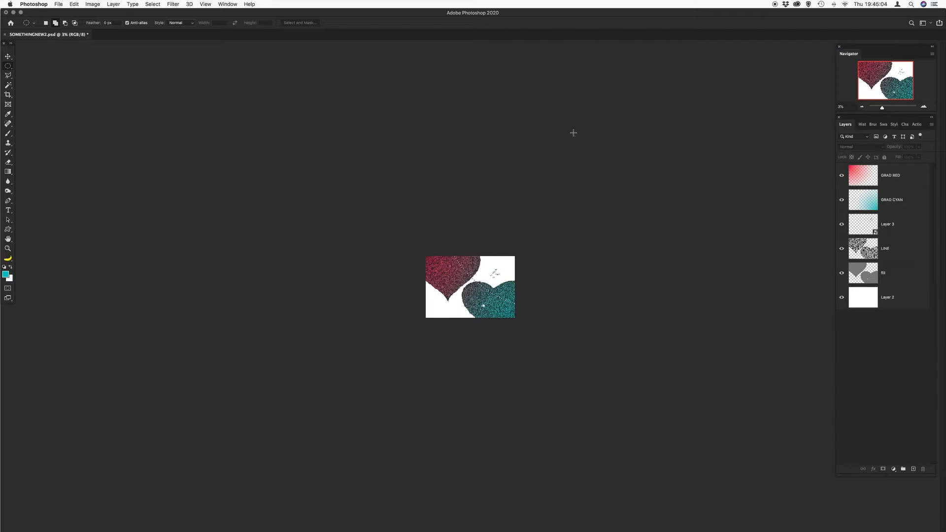
Move the elliptical selection so its lower edge curves across the bottom part of the canvas.
left_click(923, 107)
left_click(924, 107)
left_click(923, 106)
left_click(924, 107)
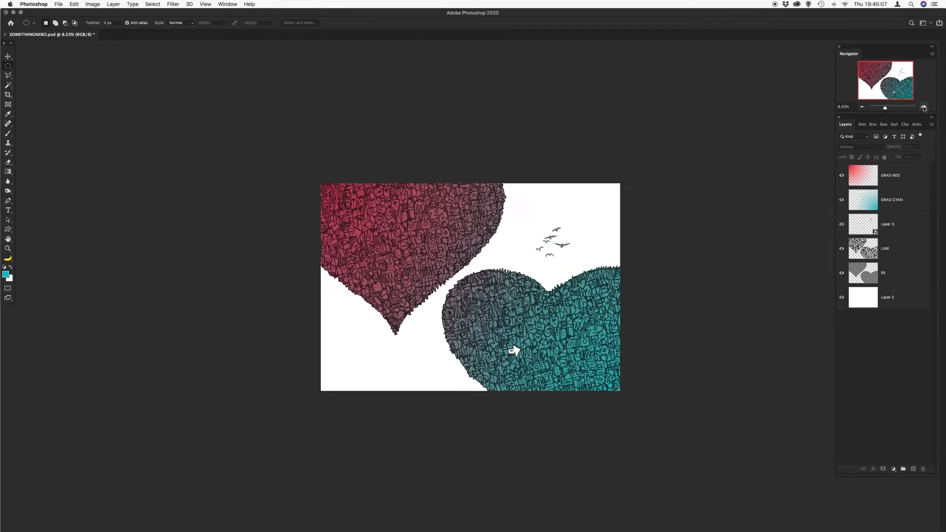
left_click(923, 107)
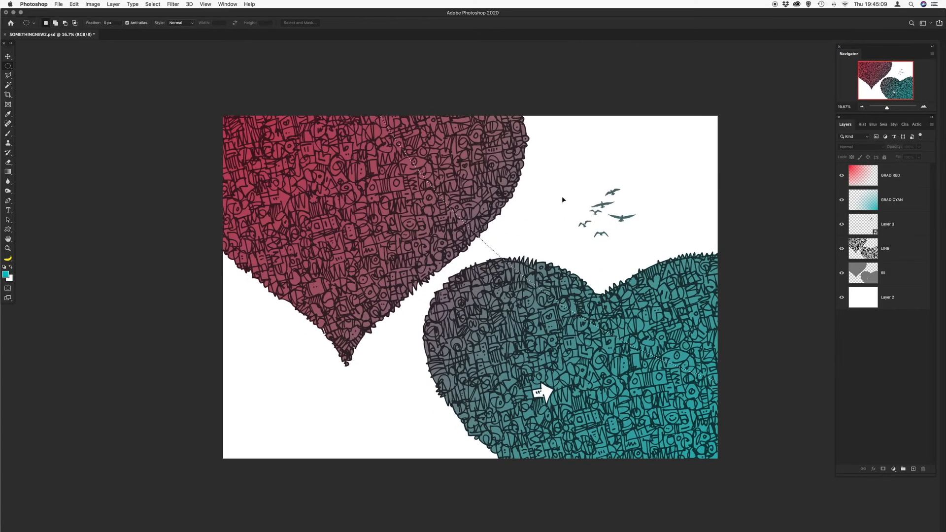
left_click_drag(565, 197, 246, 211)
left_click_drag(326, 295, 416, 301)
Invert the elliptical selection and add a new layer directly above Layer 2.
left_click(153, 4)
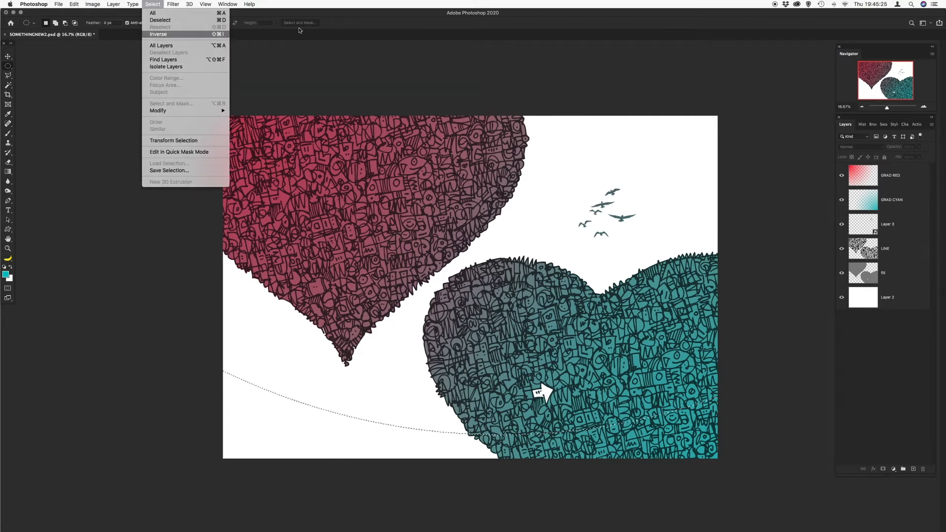
left_click(163, 33)
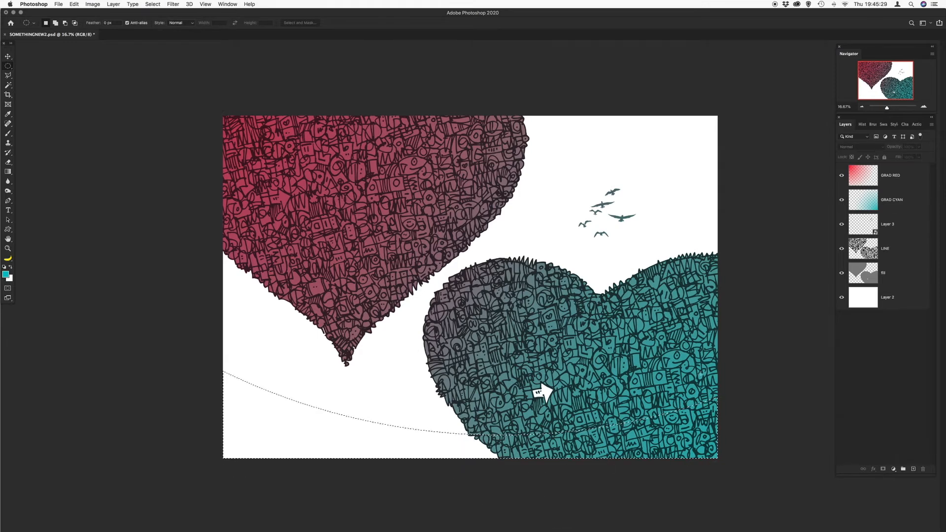
left_click(903, 305)
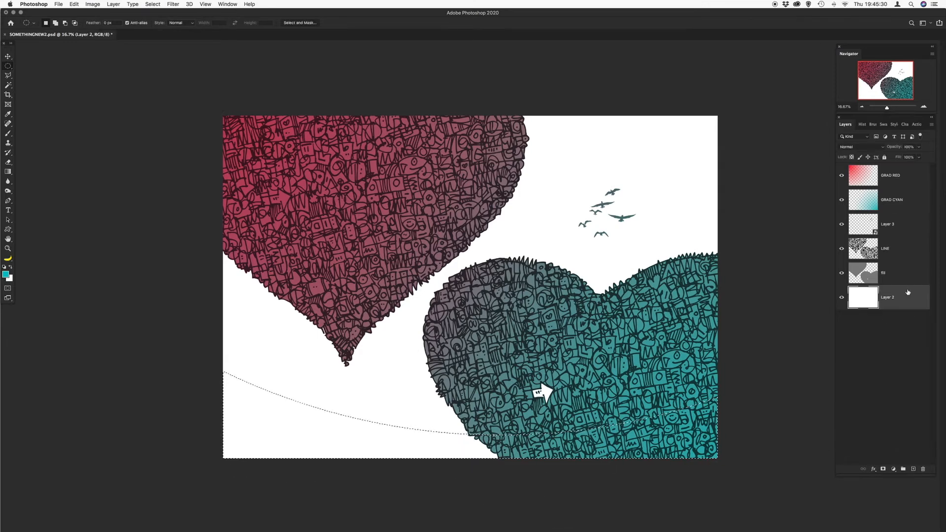
left_click(912, 469)
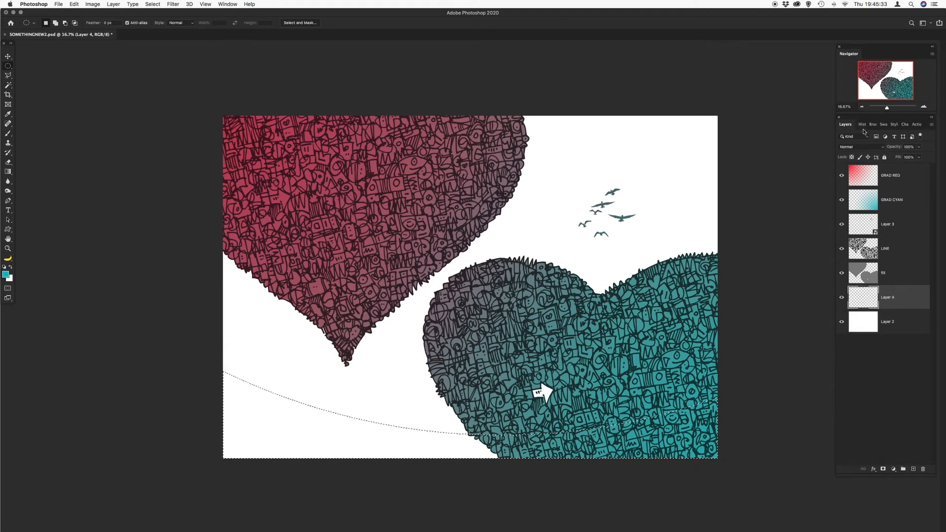
Set the foreground colour to the saved light grey swatch.
left_click(884, 128)
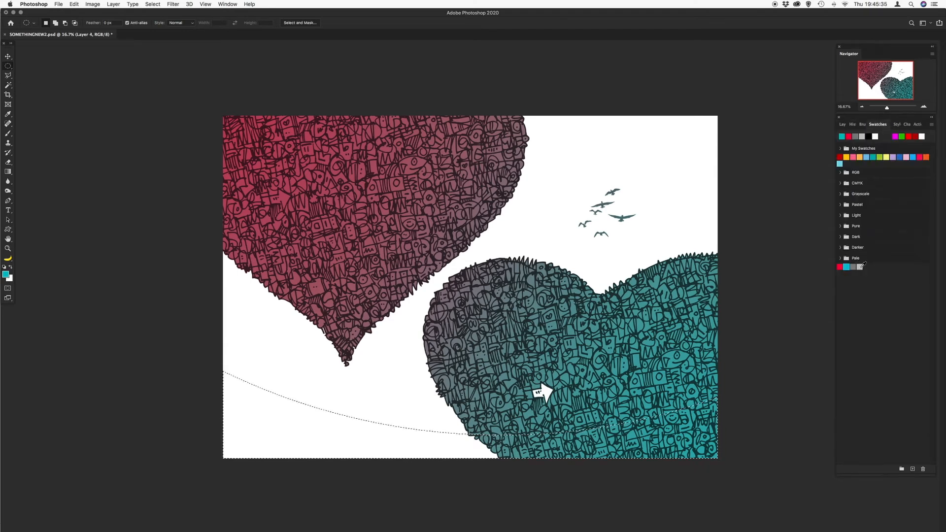
left_click(860, 267)
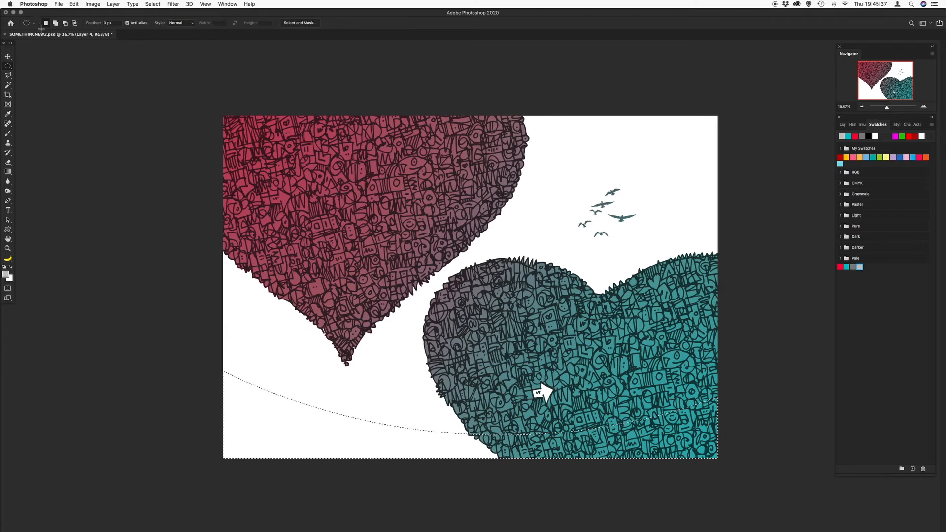
left_click(843, 125)
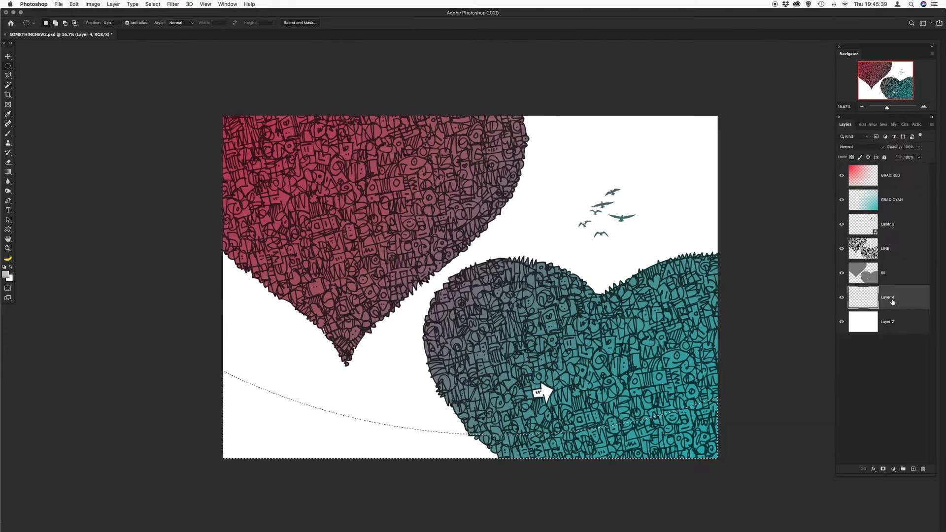
Rename the new empty layer as fill.
double_click(889, 298)
key("BackSpace")
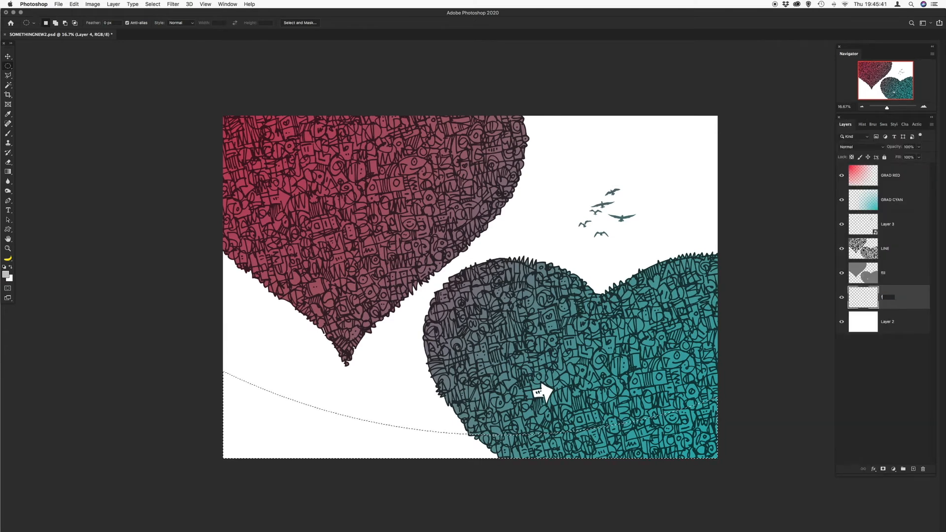
type("fill")
key("Return")
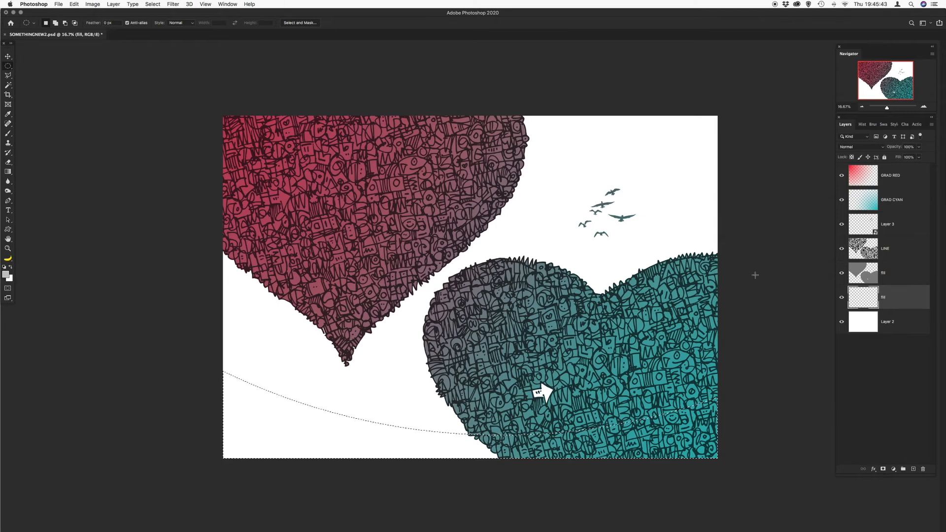
Fill the curved ground selection with the foreground colour in Normal mode at 100% opacity and deselect.
left_click(73, 4)
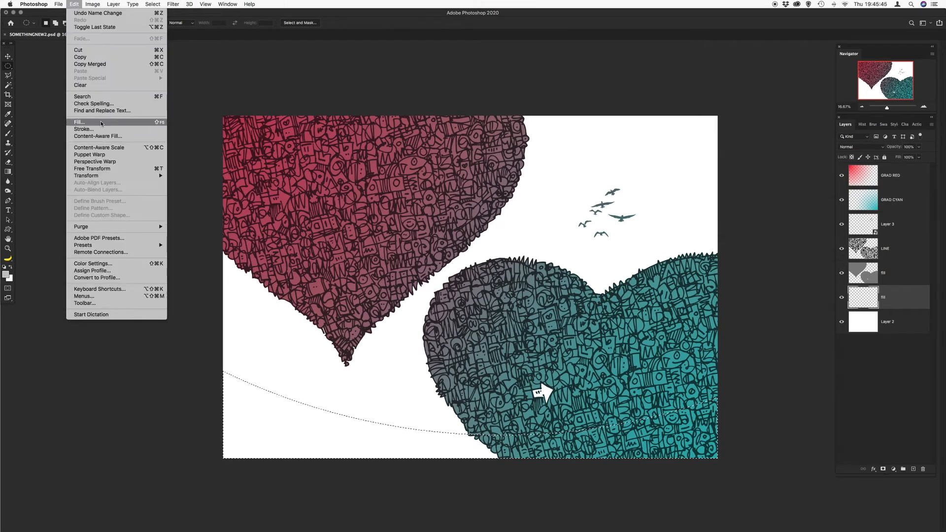
left_click(81, 122)
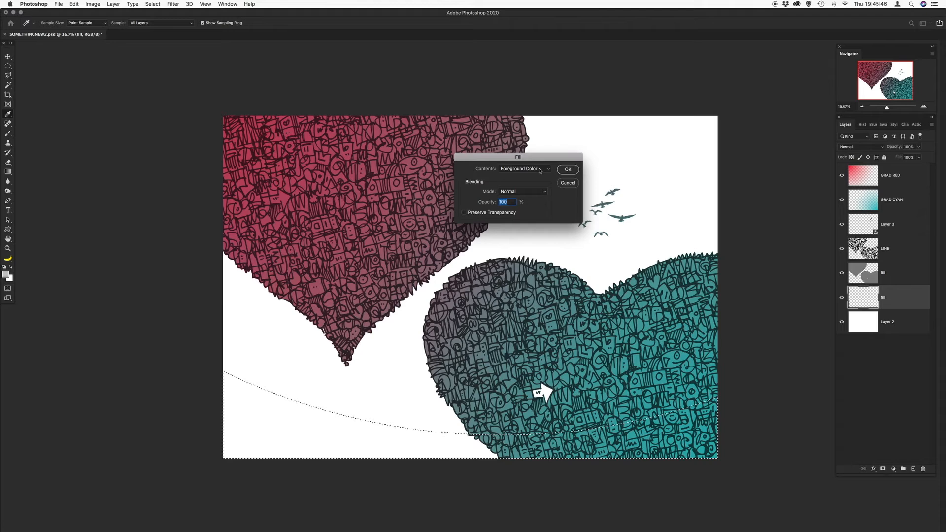
left_click(567, 169)
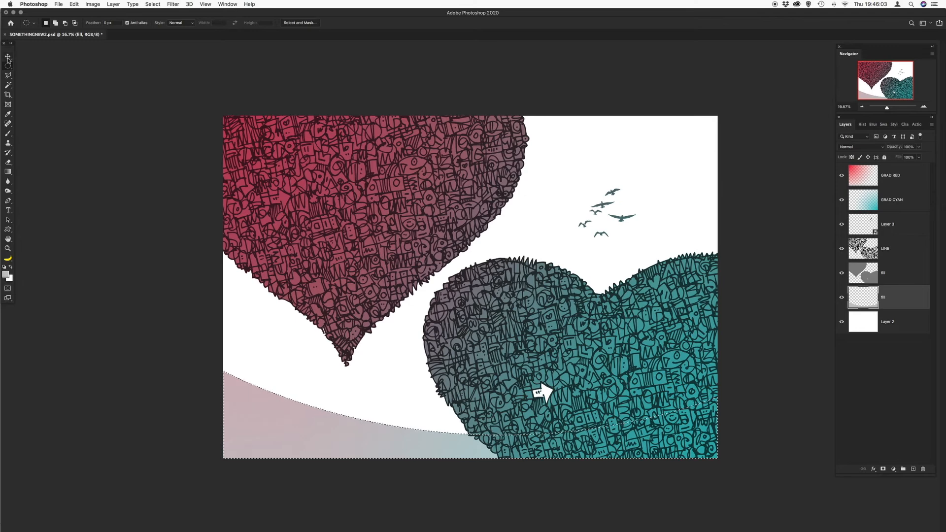
left_click(348, 266)
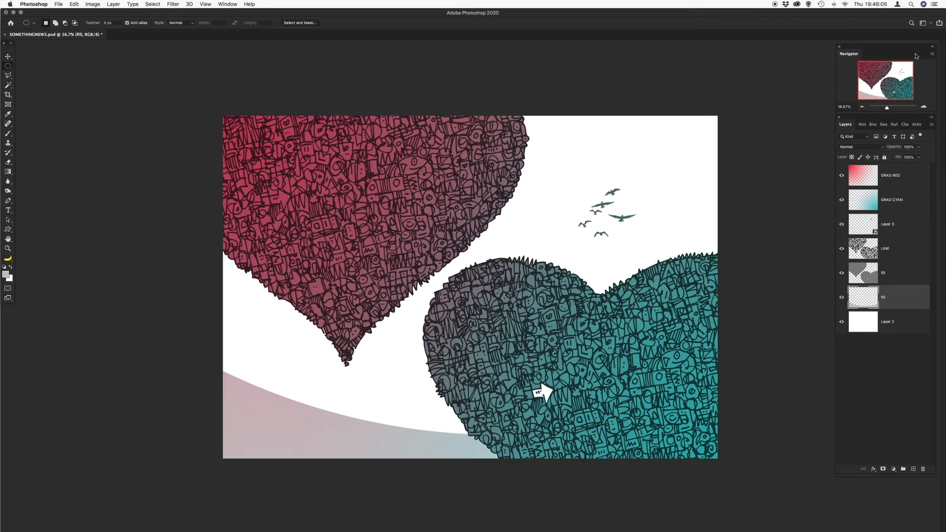
left_click(924, 106)
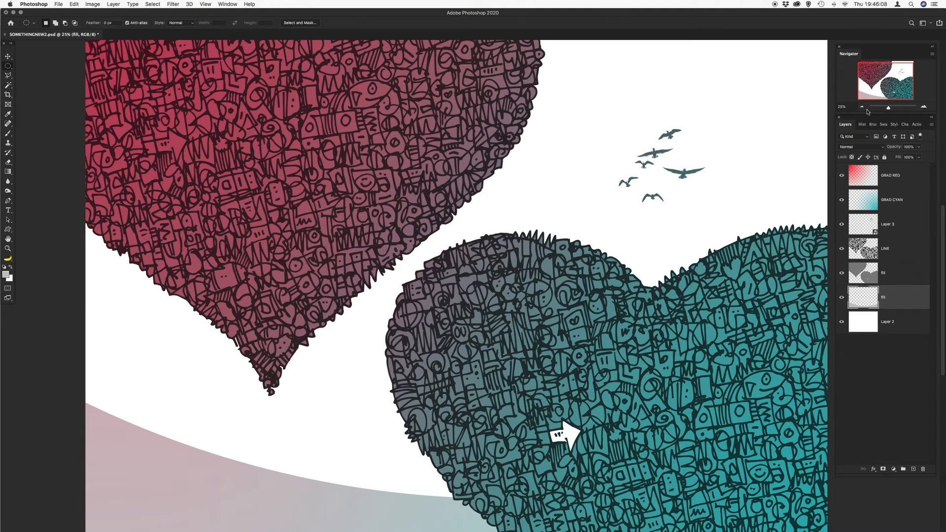
left_click(861, 106)
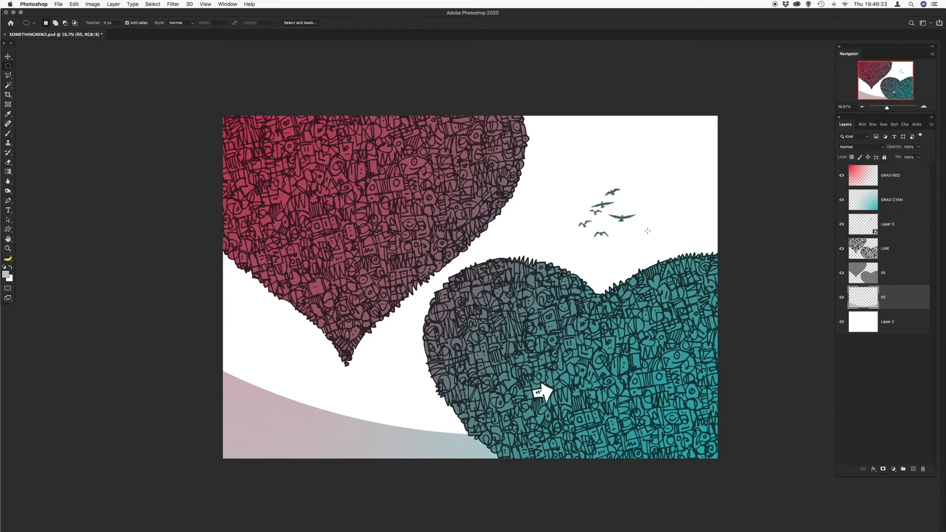
left_click(923, 108)
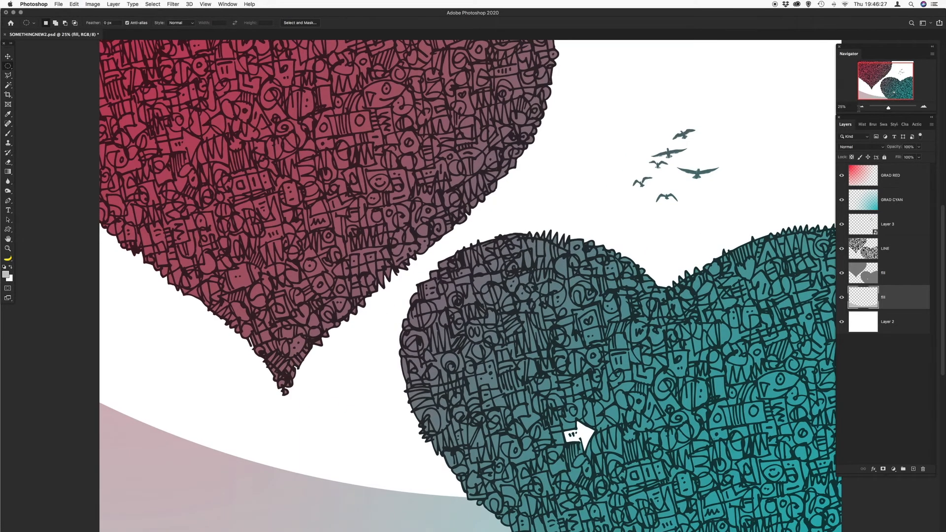
left_click(861, 106)
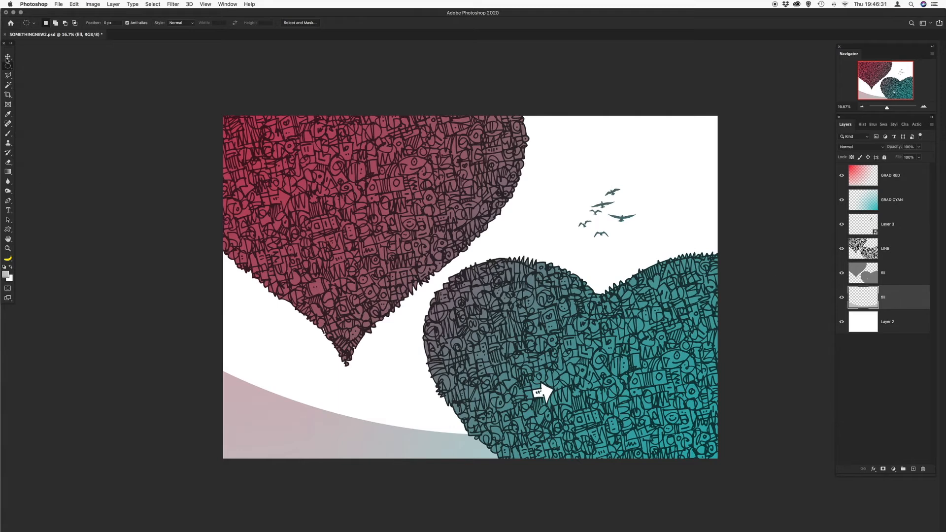
Draw a polygonal lasso selection with a jagged upper edge along the ground's curve, closing it through the ground area and beyond the canvas edge.
left_click(8, 75)
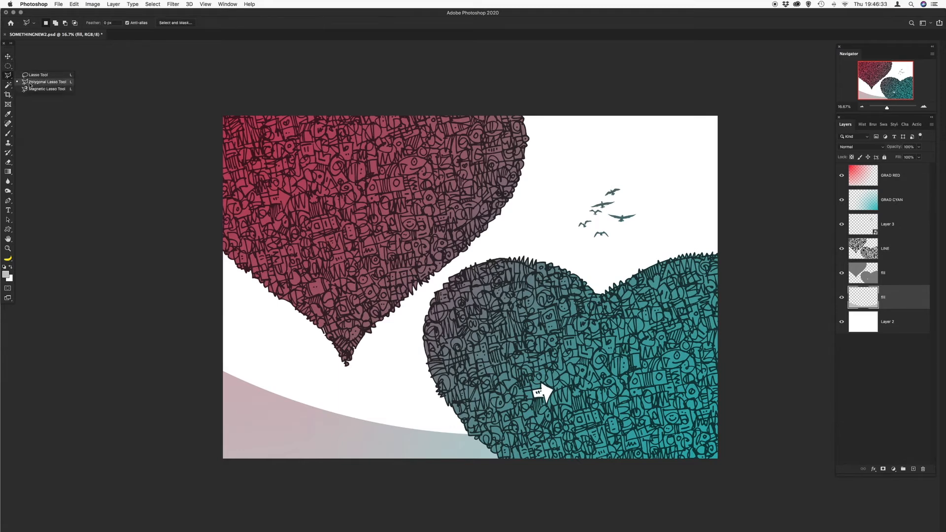
left_click(26, 81)
left_click(222, 369)
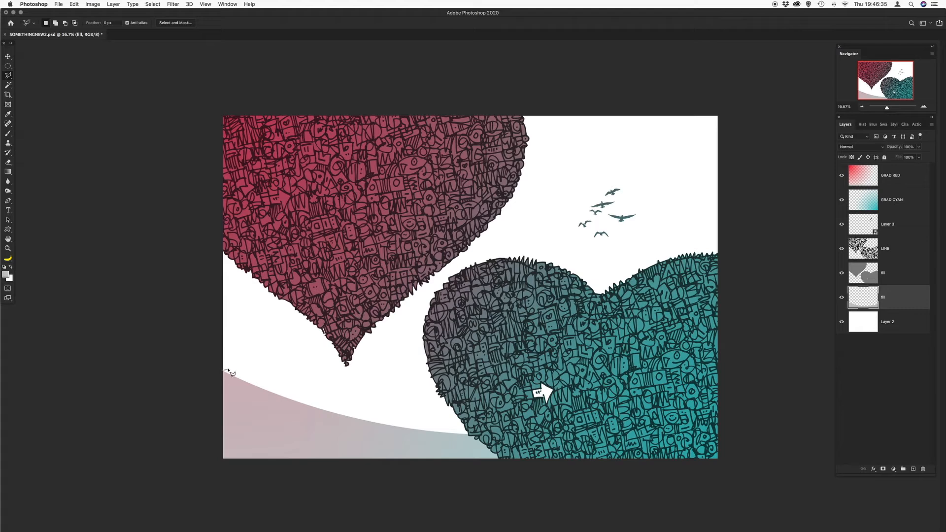
left_click(228, 369)
left_click(236, 376)
left_click(252, 381)
left_click(264, 390)
left_click(270, 385)
left_click(275, 392)
left_click(282, 389)
left_click(298, 397)
left_click(302, 400)
left_click(316, 404)
left_click(322, 401)
left_click(330, 401)
left_click(332, 410)
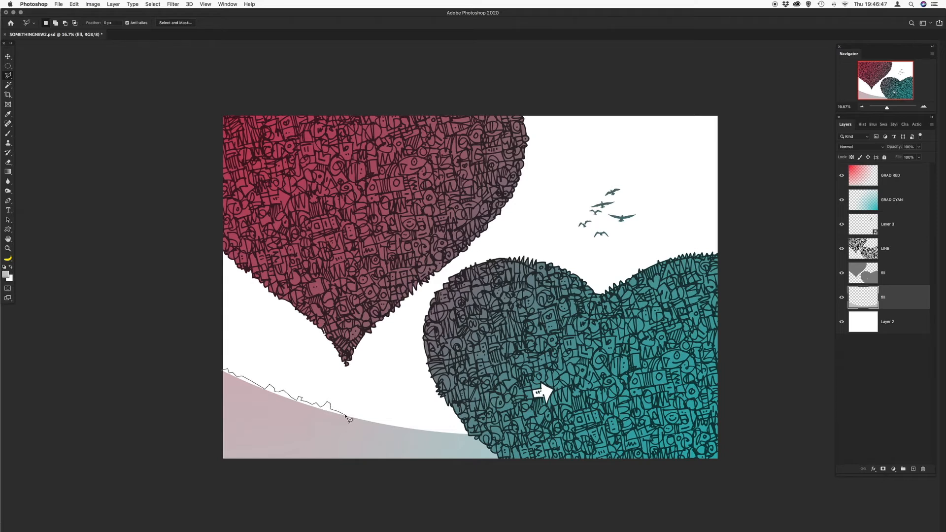
left_click(354, 414)
left_click(370, 415)
left_click(390, 423)
left_click(398, 420)
left_click(405, 426)
left_click(413, 427)
left_click(427, 427)
left_click(442, 428)
left_click(484, 445)
left_click(266, 439)
left_click(205, 413)
double_click(199, 391)
Fill the jagged selection with the foreground colour on the ground's fill layer and deselect.
left_click(74, 4)
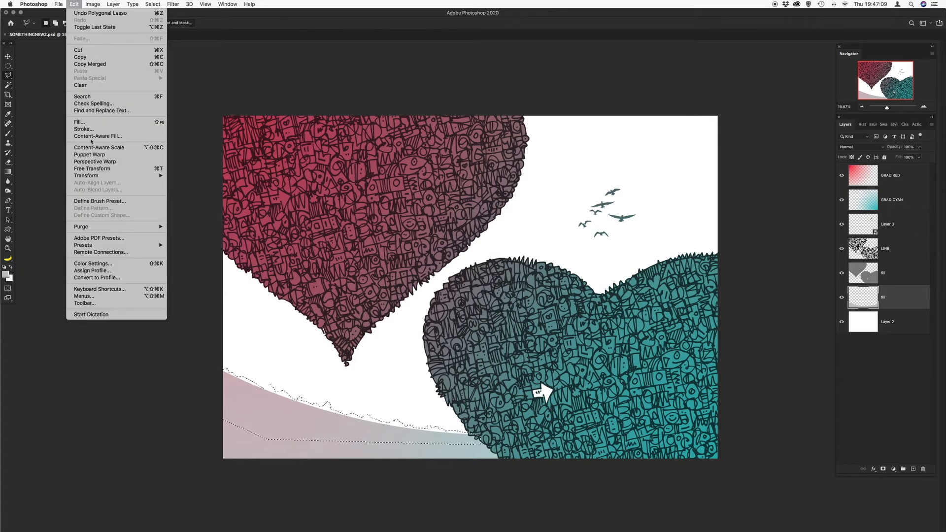
left_click(86, 123)
left_click(564, 171)
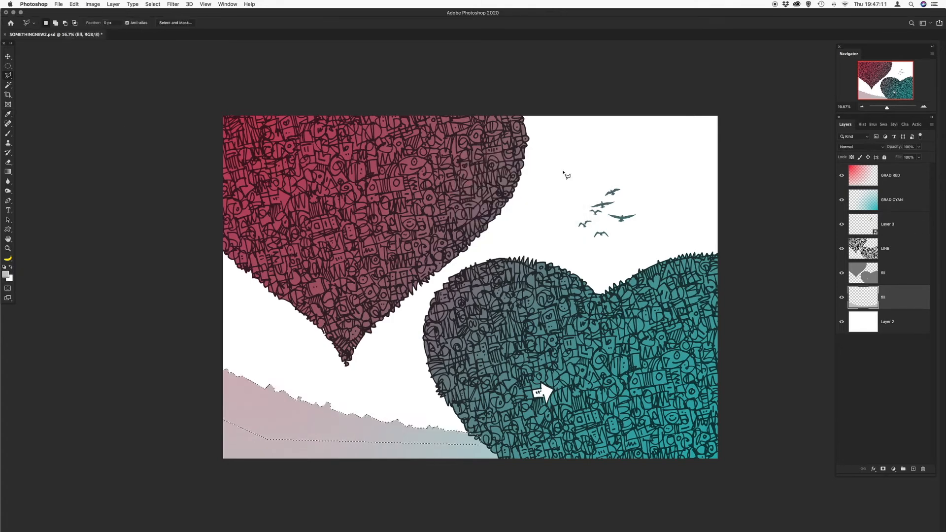
key("super+d")
left_click(925, 107)
left_click(862, 107)
Lower the opacity of the bird layer, Layer 3, to 47%.
left_click(894, 228)
left_click_drag(919, 152, 912, 157)
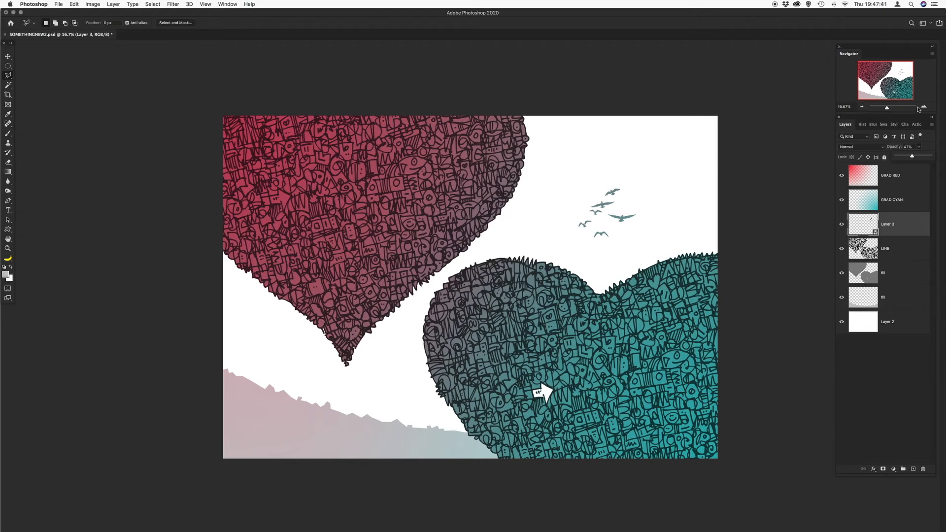
left_click(860, 110)
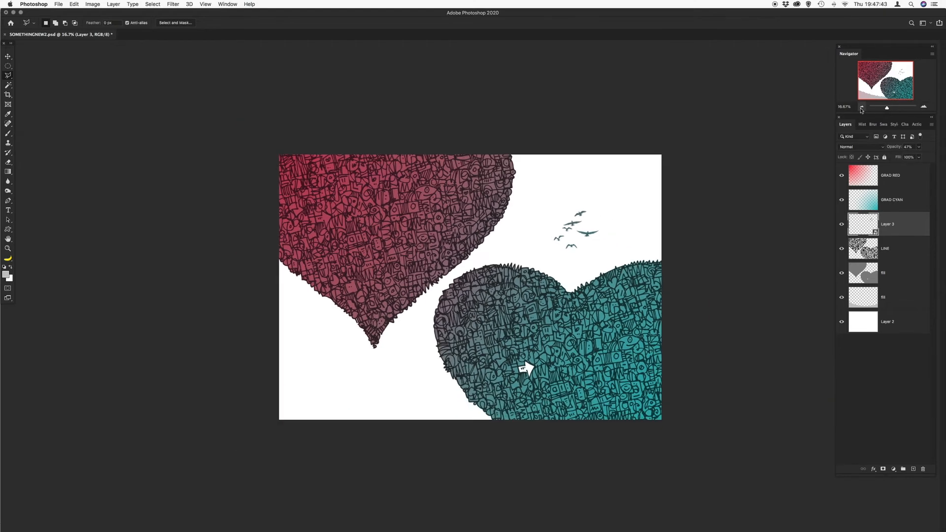
left_click(922, 108)
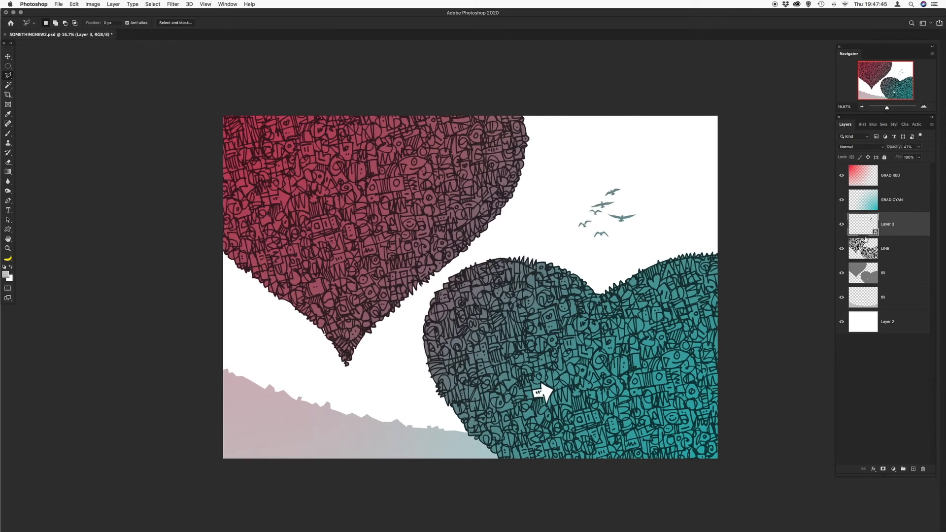
Rename the white background layer, Layer 2, as colour fill.
left_click(898, 325)
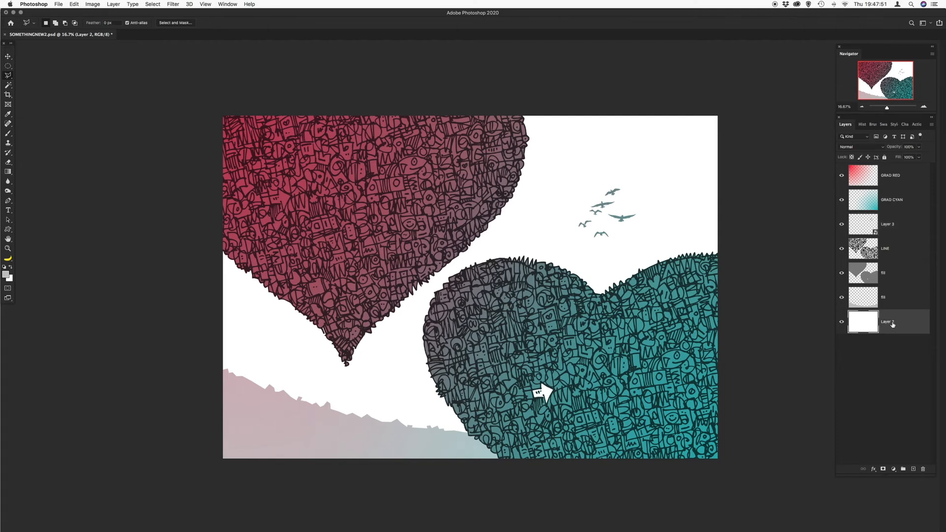
double_click(892, 322)
type("w")
key("Return")
Add a Selective Color adjustment layer above the colour fill layer.
left_click(92, 4)
mouse_move(123, 24)
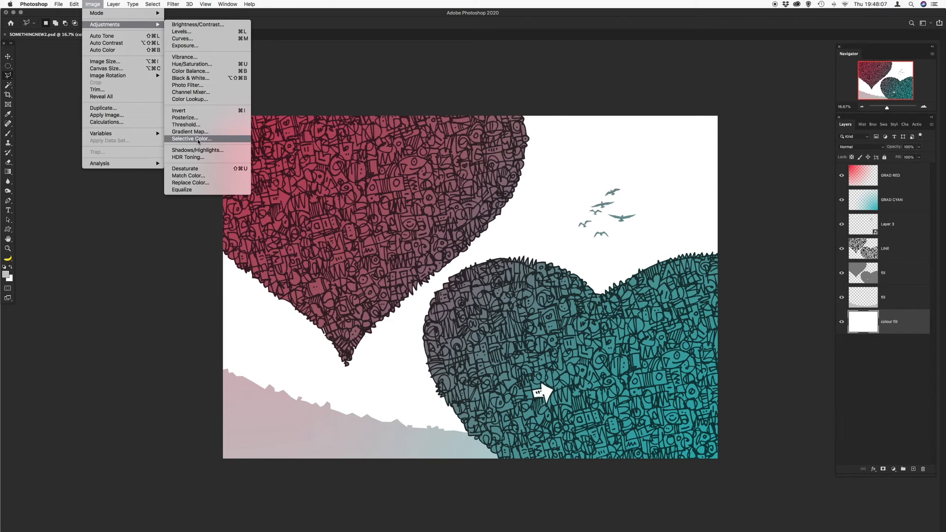
left_click(895, 472)
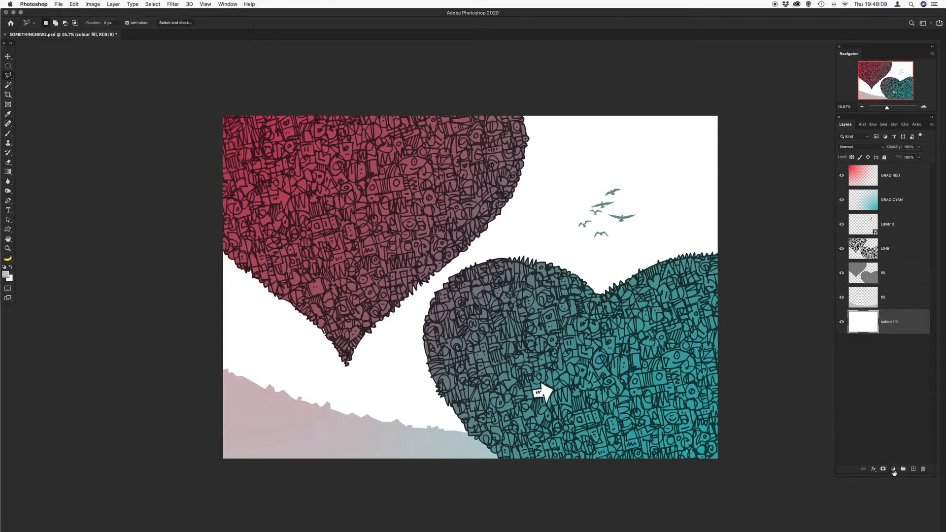
left_click(894, 470)
mouse_move(912, 524)
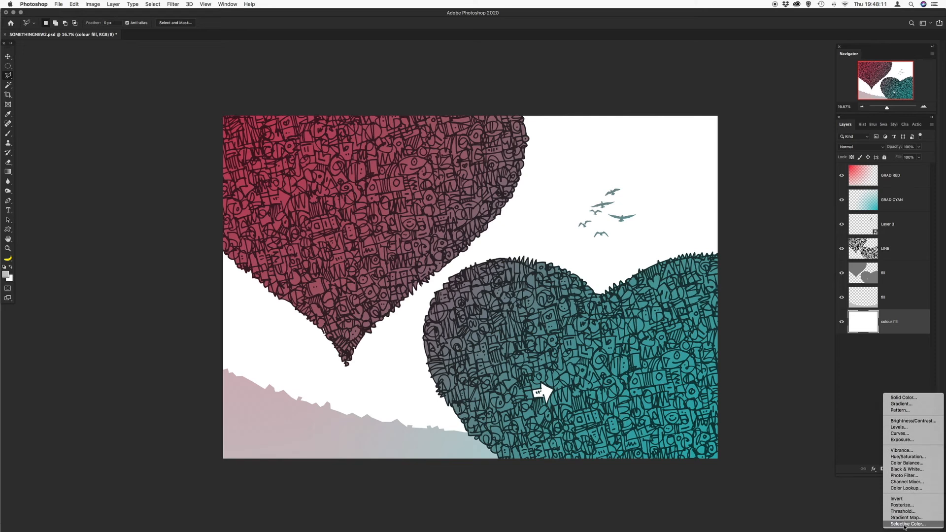
left_click(909, 524)
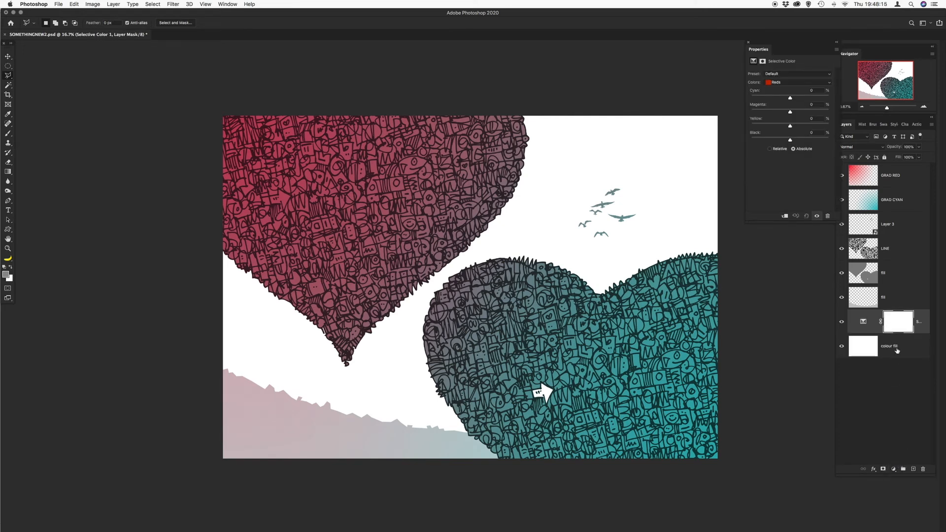
Tint the Whites pale pink in the Selective Color adjustment by reducing Cyan, raising Black to about +8% and slightly adjusting Yellow.
left_click(800, 83)
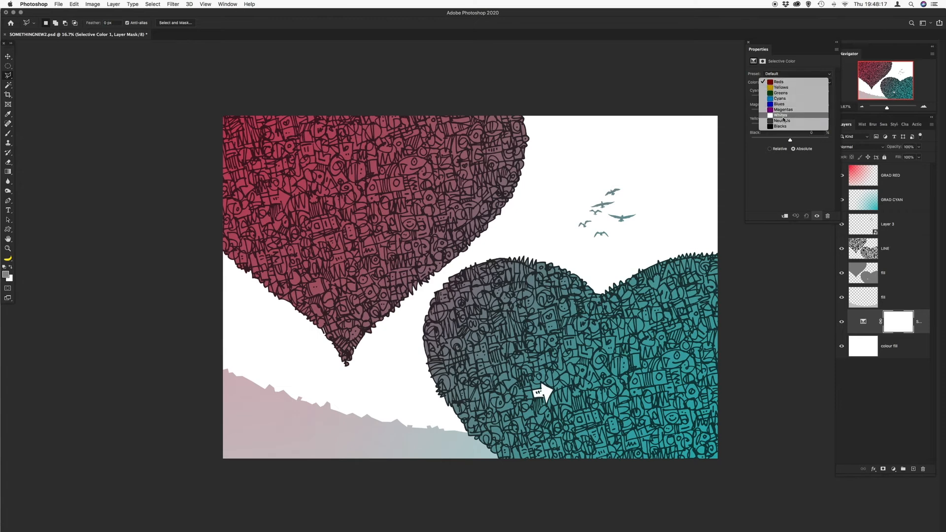
left_click(782, 116)
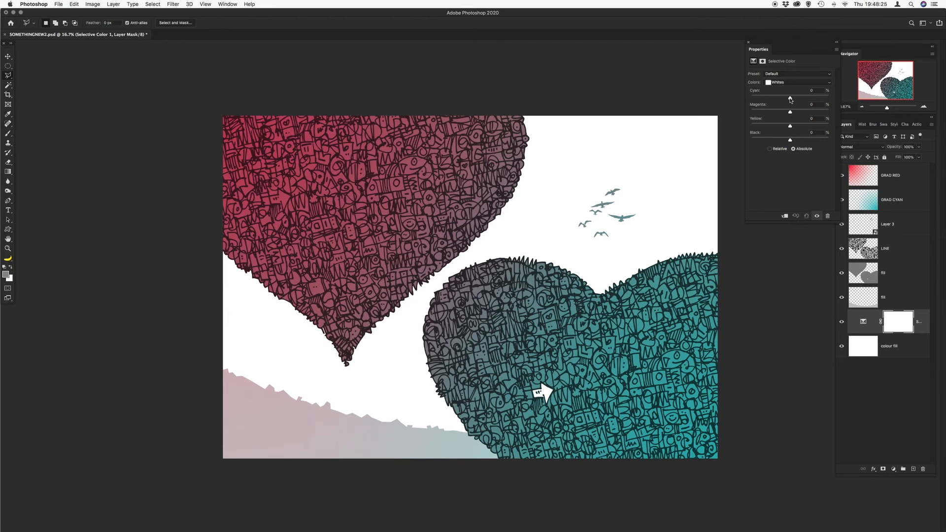
left_click_drag(790, 100, 780, 99)
left_click_drag(790, 140, 793, 143)
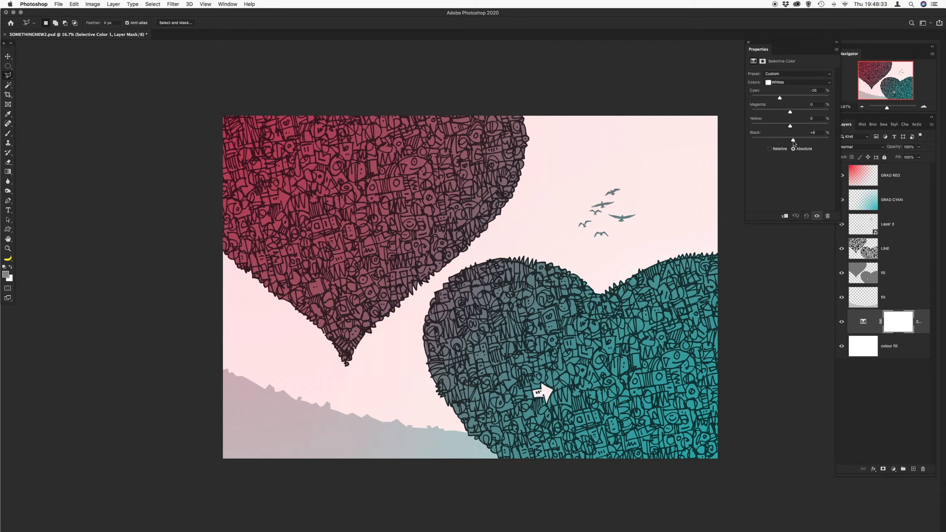
left_click_drag(778, 99, 776, 98)
left_click_drag(791, 128, 791, 129)
left_click(748, 42)
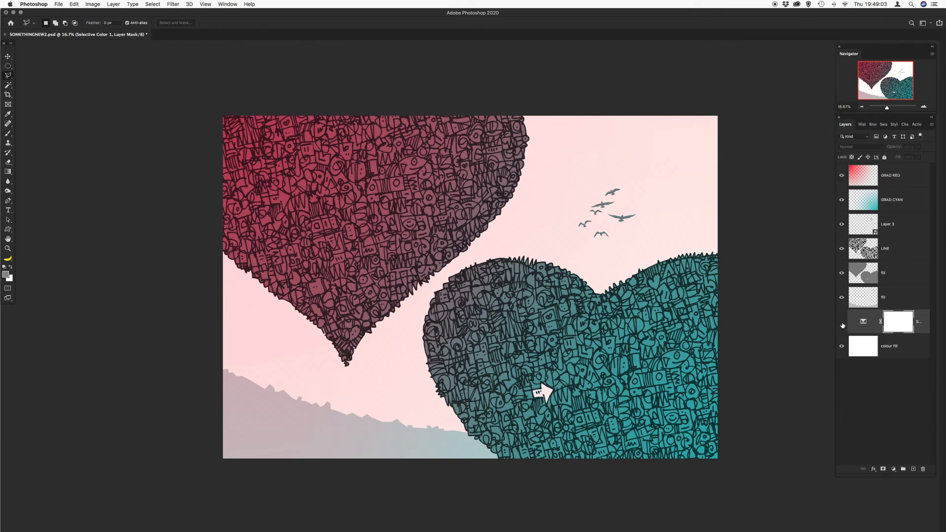
Toggle the Selective Color layer's visibility to compare the artwork with and without the background tint.
left_click(841, 322)
left_click(842, 321)
left_click(842, 323)
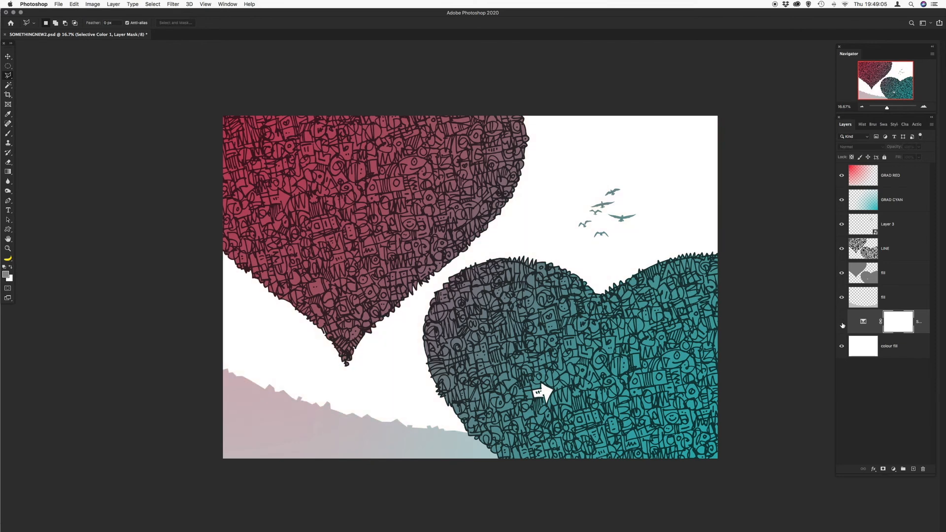
left_click(842, 322)
left_click(842, 323)
left_click(842, 322)
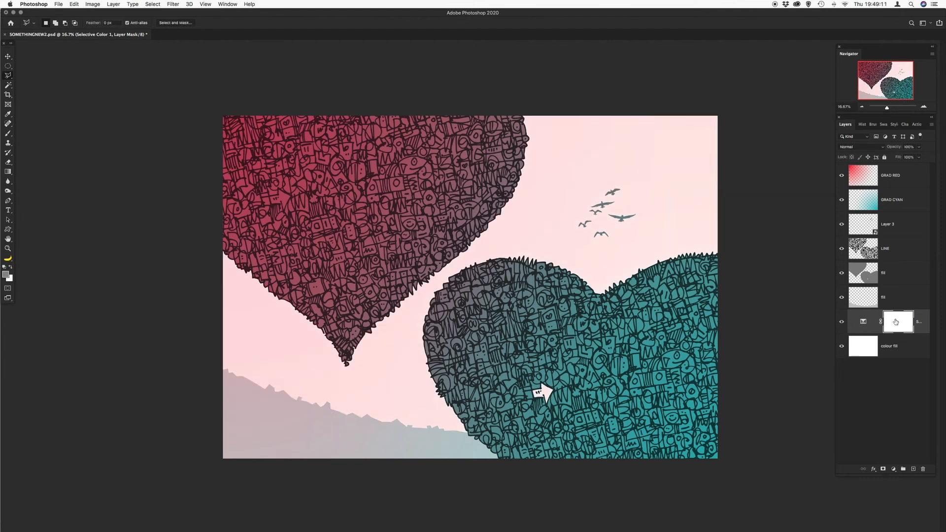
Lower the opacity of the Selective Color adjustment layer to about 65%.
left_click_drag(919, 150, 908, 157)
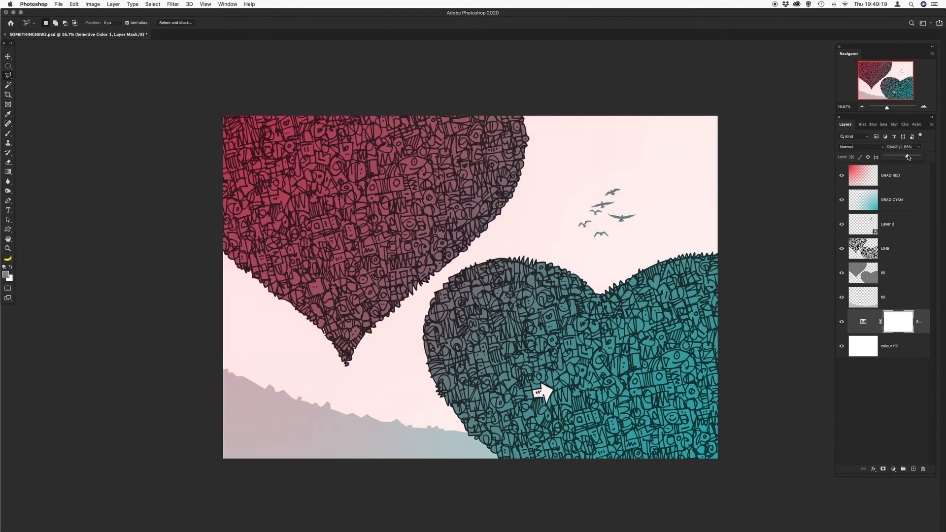
left_click(924, 107)
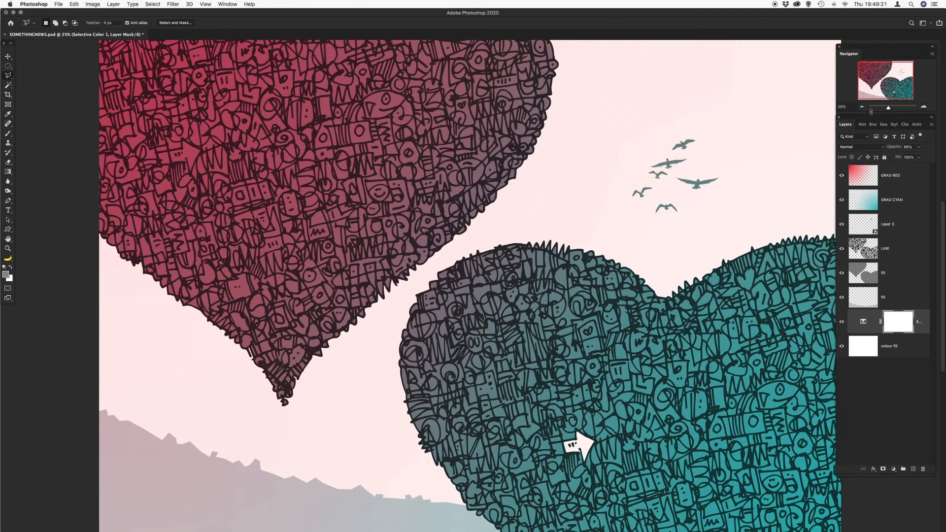
left_click(863, 108)
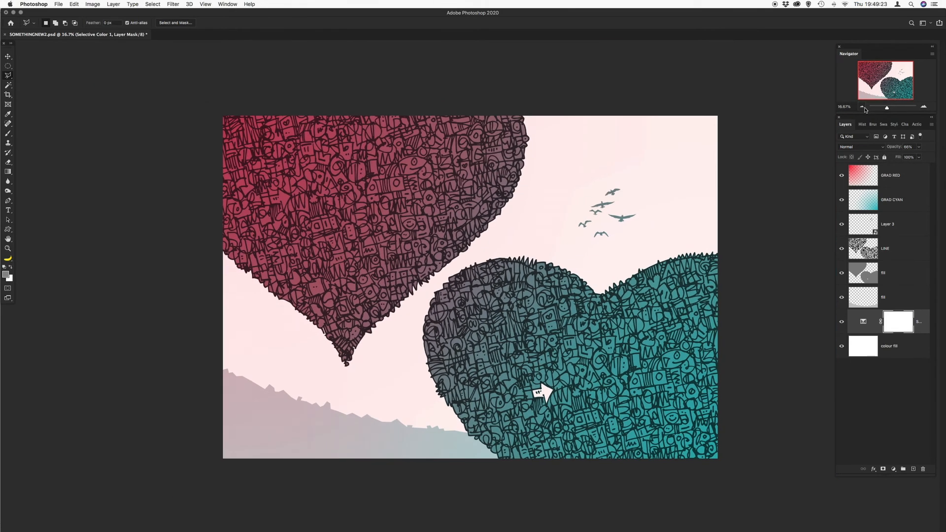